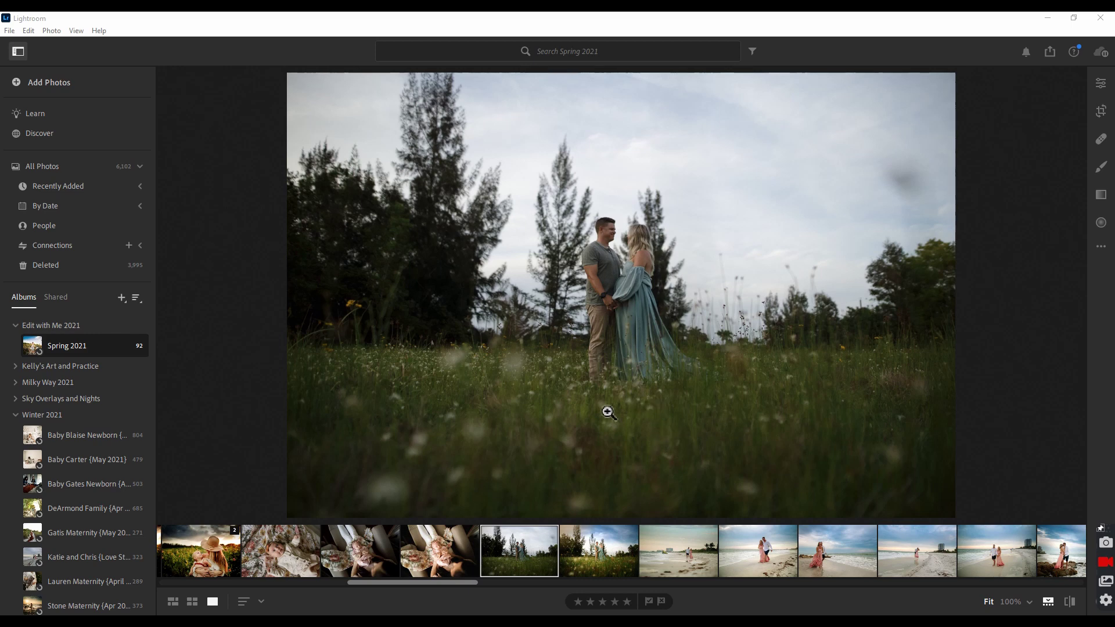
Step: Open the editing adjustments for the photo of the couple standing in the field and review the available settings
{"action": "left_click", "coordinate": [604, 548]}
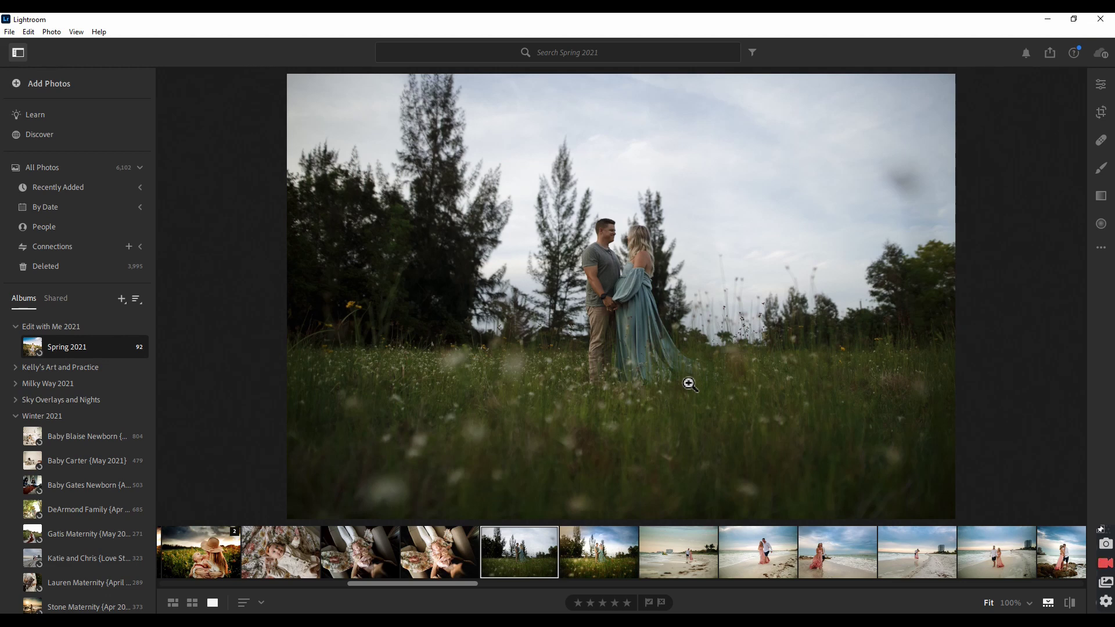
{"action": "left_click", "coordinate": [1100, 85]}
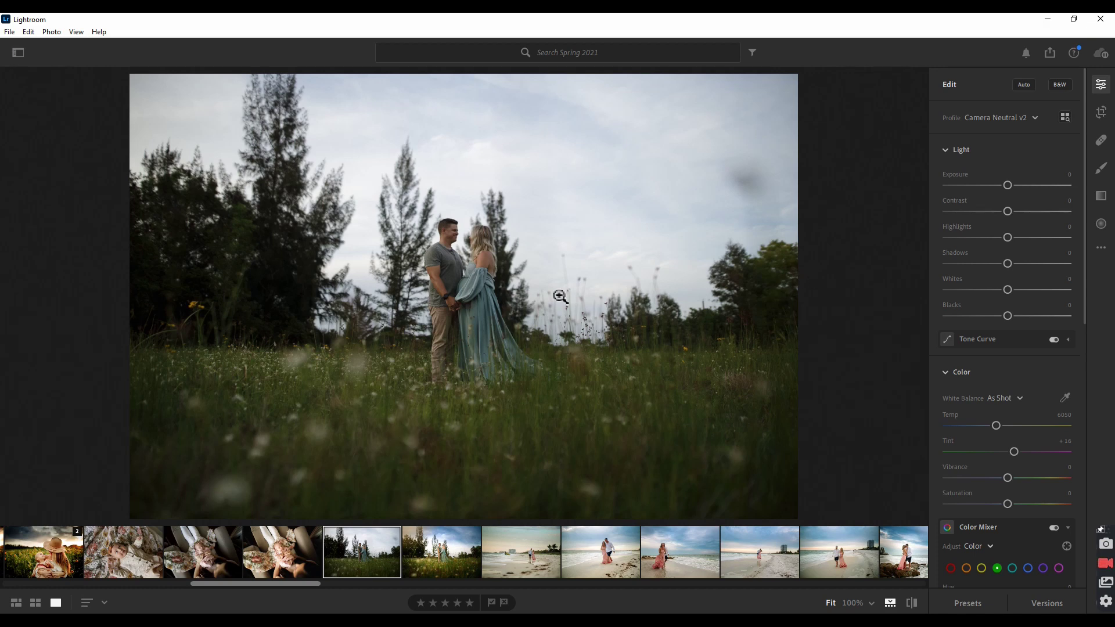
{"action": "scroll", "coordinate": [1029, 308], "scroll_direction": "down", "scroll_amount": 10}
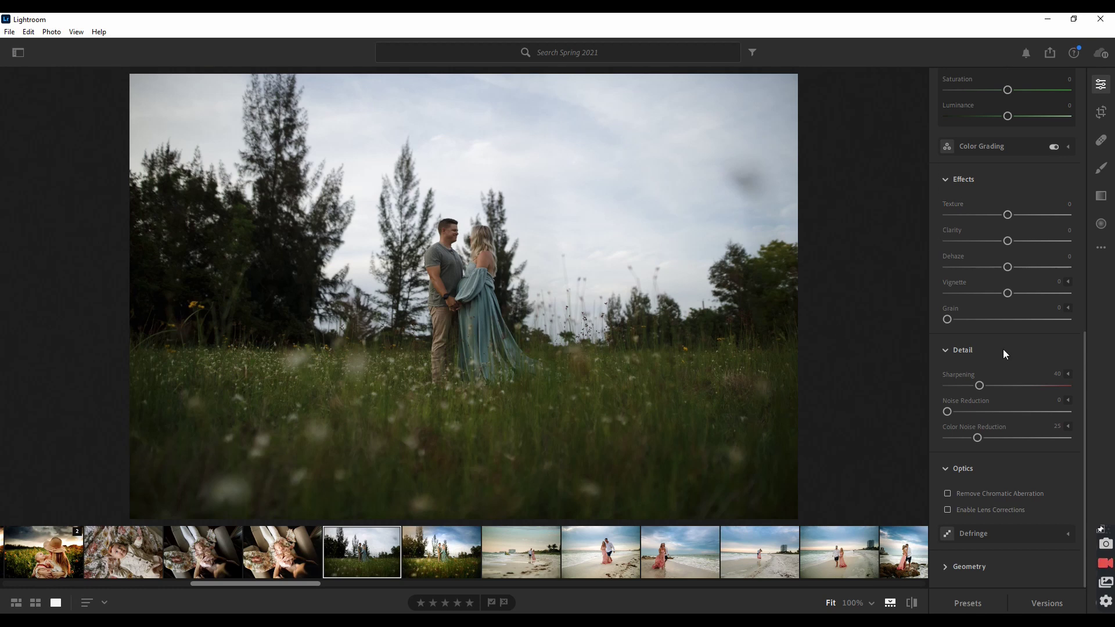
{"action": "scroll", "coordinate": [1002, 350], "scroll_direction": "up", "scroll_amount": 10}
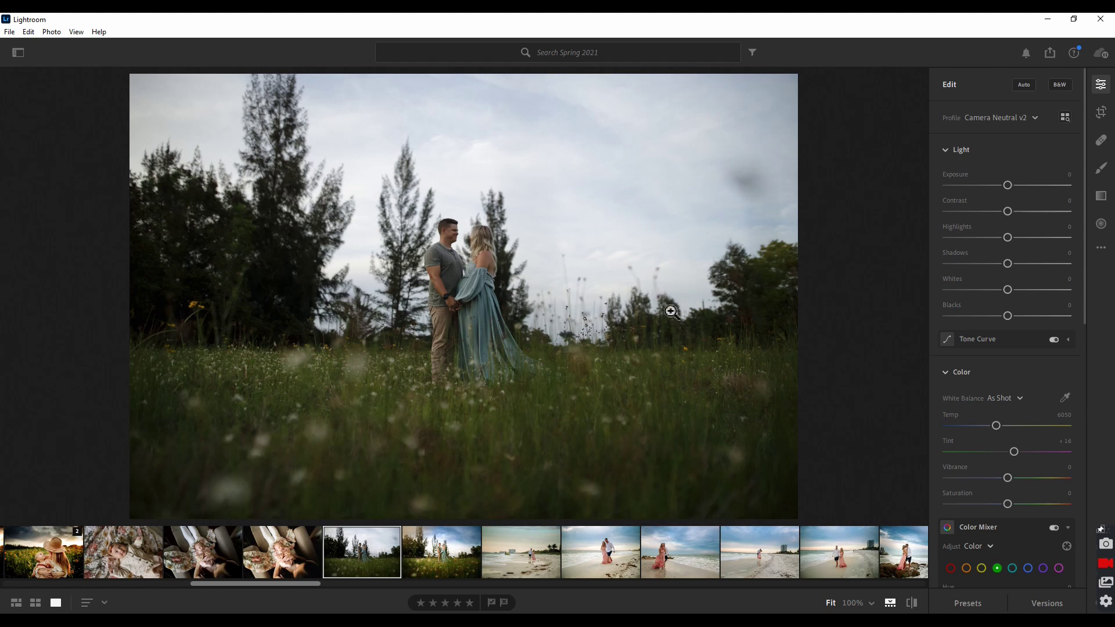
{"action": "scroll", "coordinate": [1039, 274], "scroll_direction": "down", "scroll_amount": 5}
{"action": "scroll", "coordinate": [1036, 280], "scroll_direction": "down", "scroll_amount": 5}
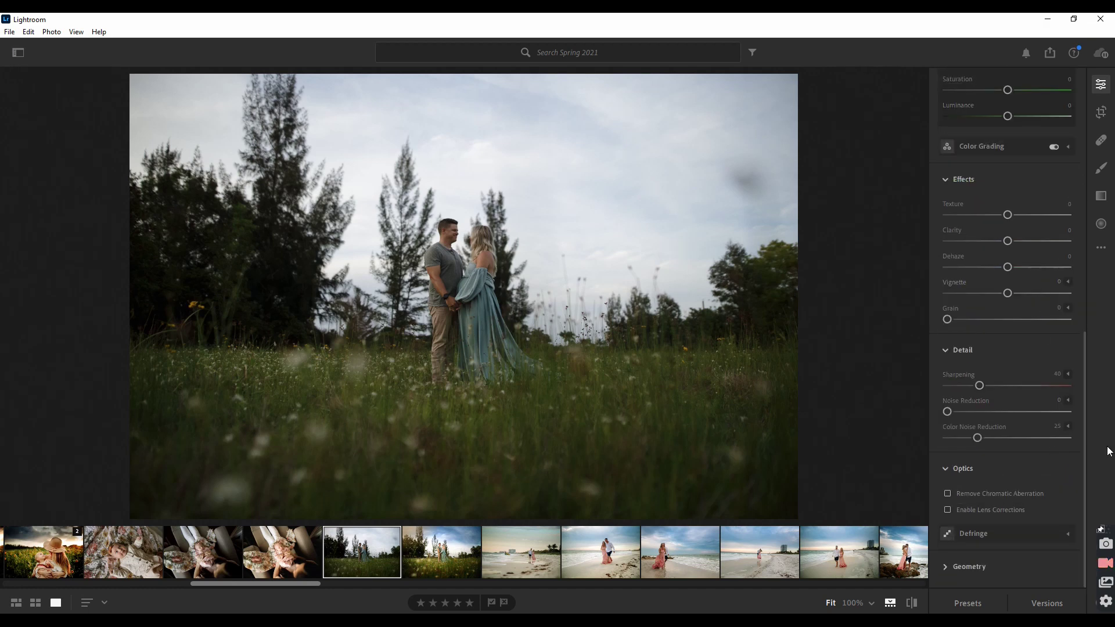
Step: Browse the Wandering Tribe ~ Nomadic presets and apply the "#12 w/Kelly Touch" preset to the photo, then collapse the preset group
{"action": "left_click", "coordinate": [976, 607]}
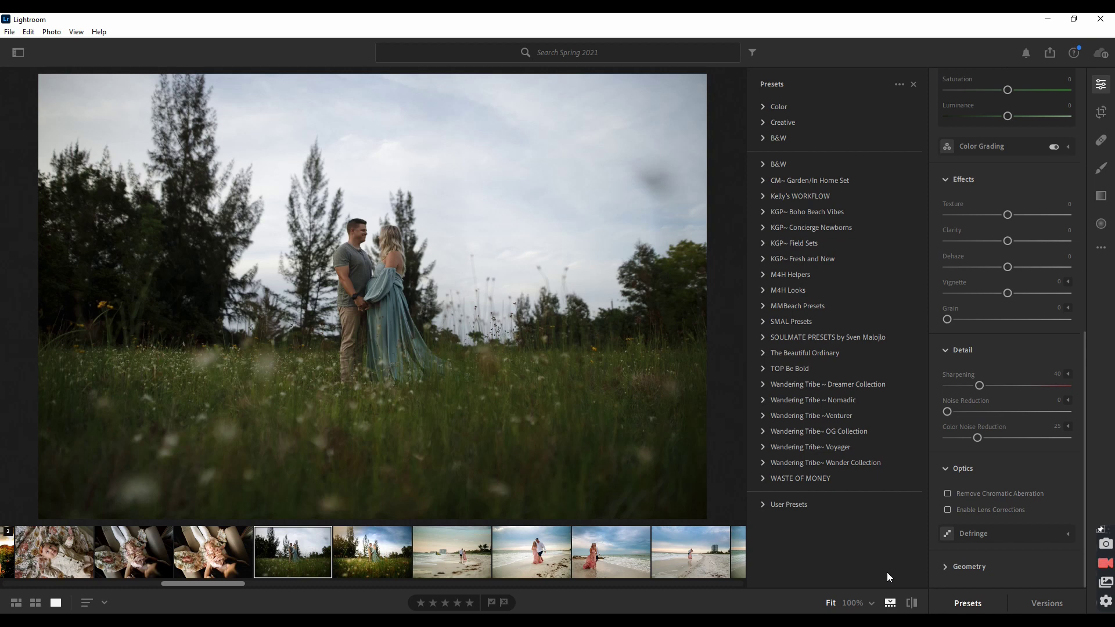
{"action": "left_click", "coordinate": [762, 399]}
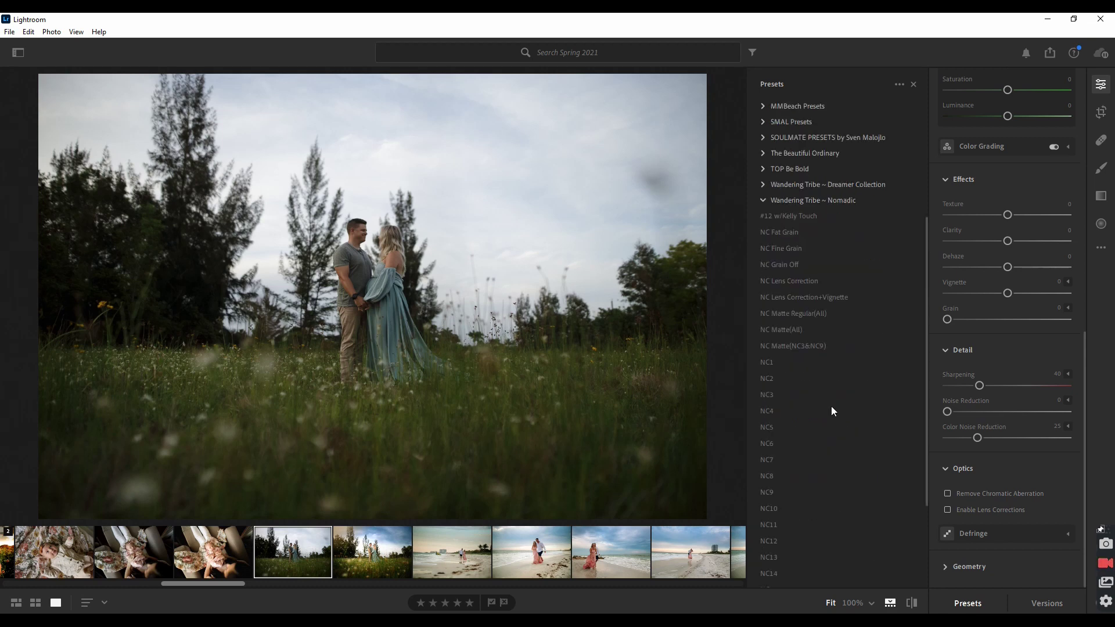
{"action": "scroll", "coordinate": [883, 385], "scroll_direction": "down", "scroll_amount": 3}
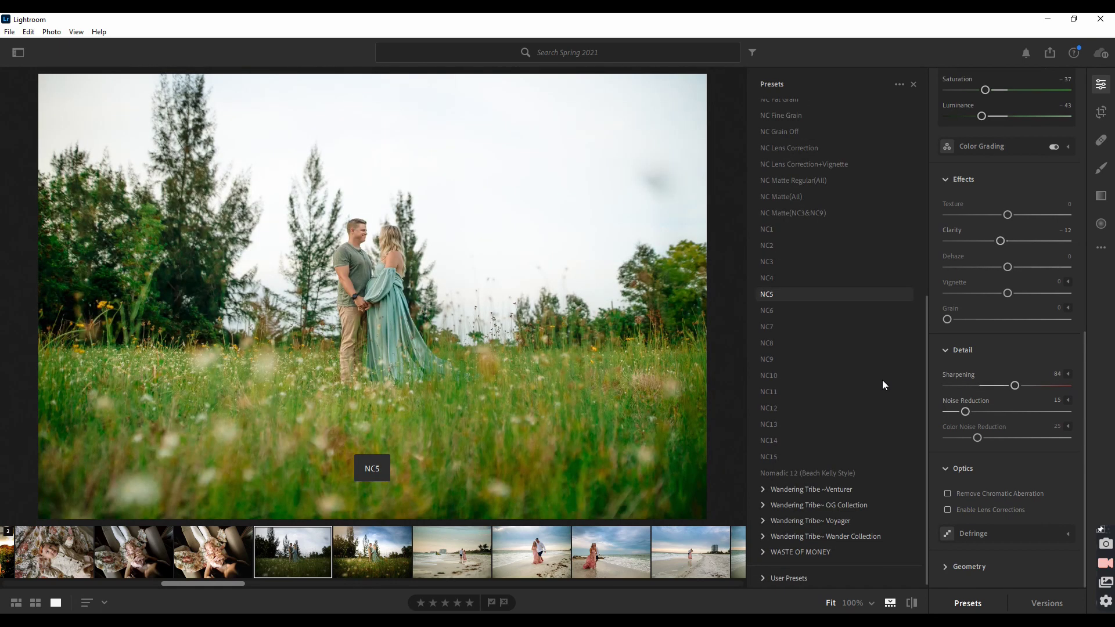
{"action": "scroll", "coordinate": [883, 385], "scroll_direction": "up", "scroll_amount": 2}
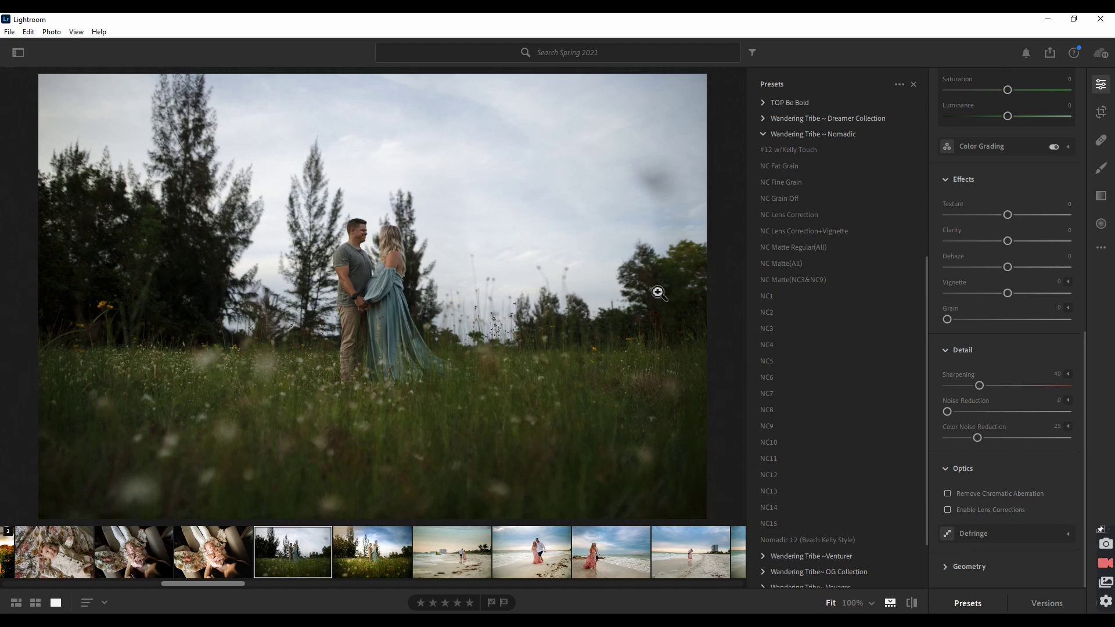
{"action": "left_click", "coordinate": [780, 150]}
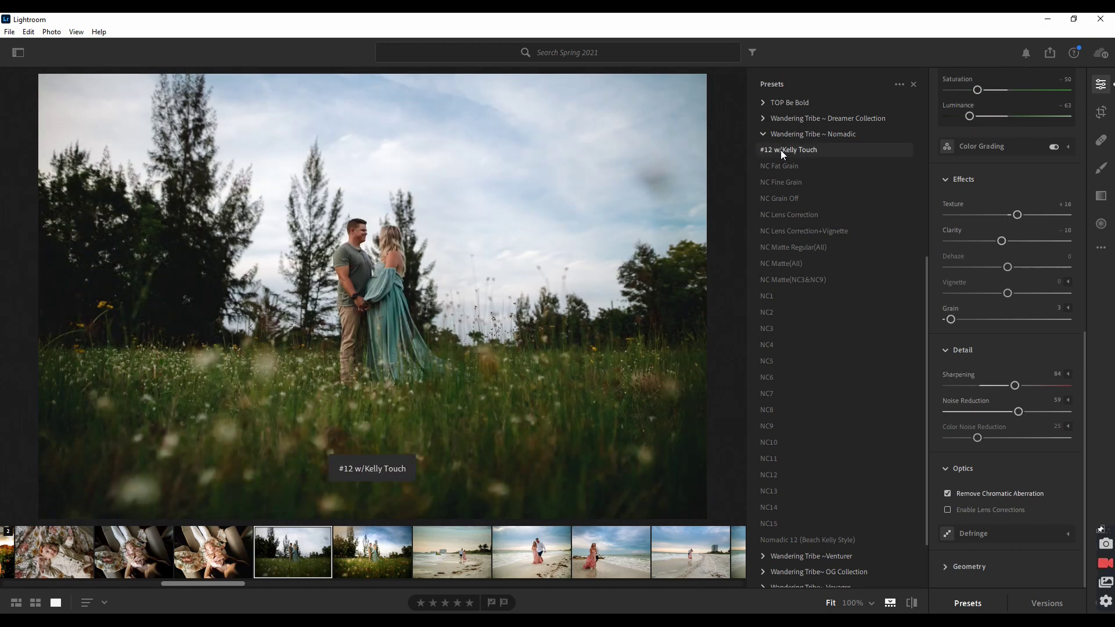
{"action": "left_click", "coordinate": [781, 150]}
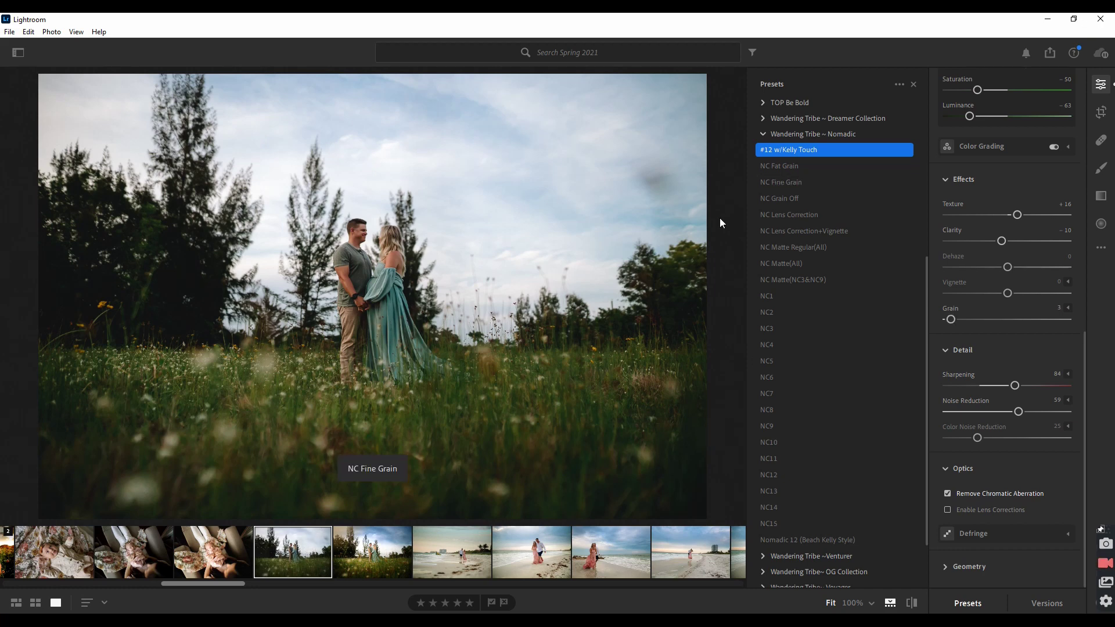
{"action": "left_click", "coordinate": [763, 133]}
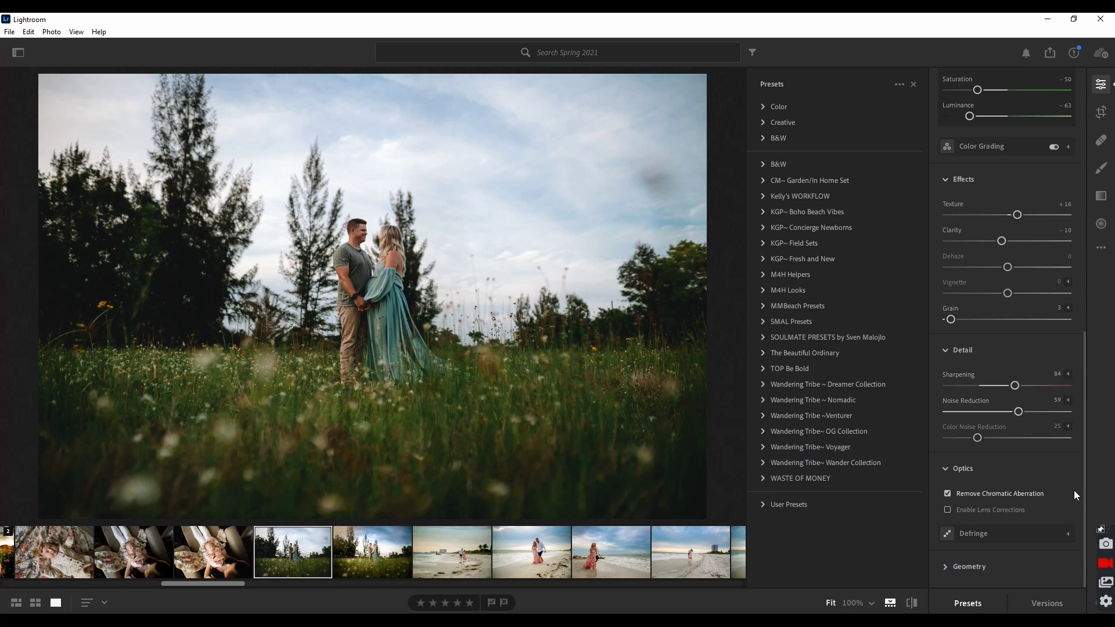
Step: Set the photo's Clarity to -4 and Dehaze to +7
{"action": "left_click_drag", "start_coordinate": [1081, 490], "coordinate": [1089, 518]}
{"action": "left_click_drag", "start_coordinate": [1002, 240], "coordinate": [1013, 267]}
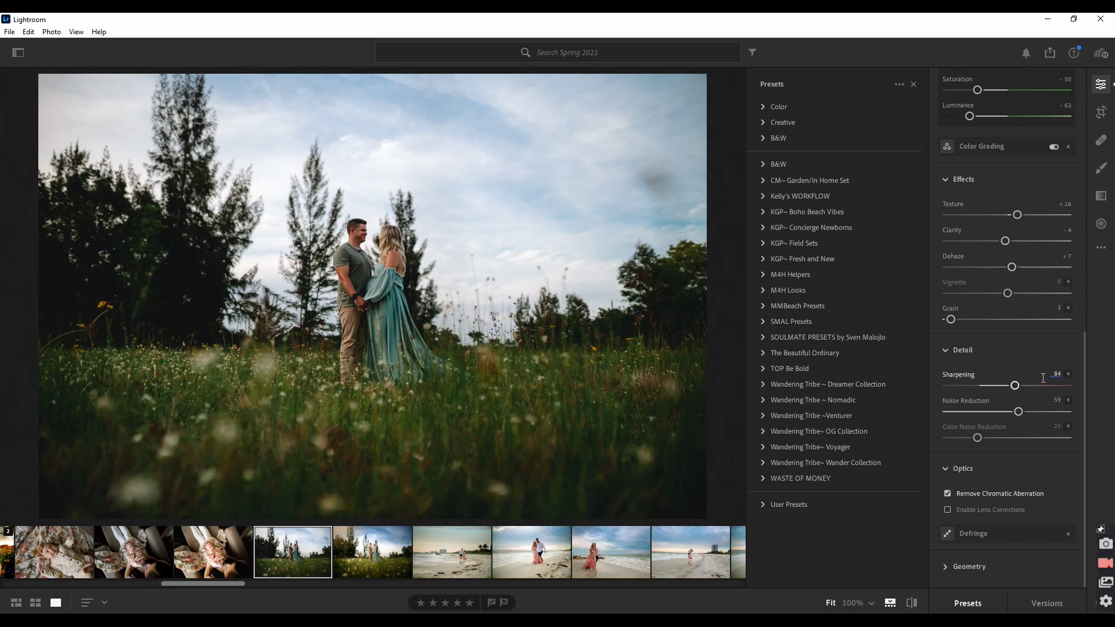
Step: Raise the photo's overall Exposure to +0.24 and warm the white balance Temp to 6229
{"action": "scroll", "coordinate": [1043, 379], "scroll_direction": "up", "scroll_amount": 5}
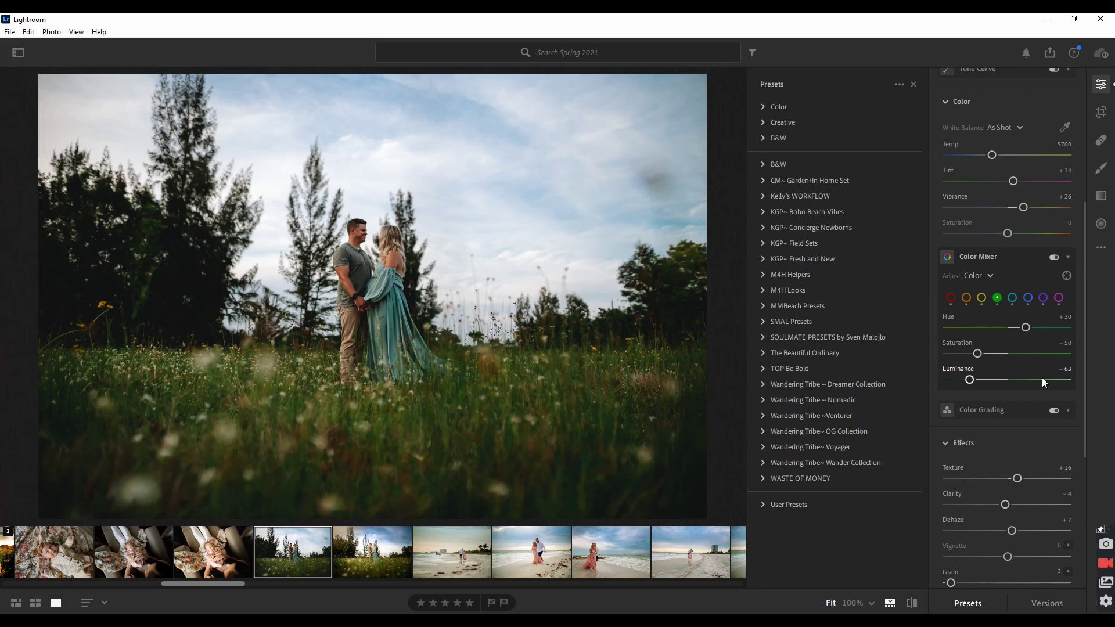
{"action": "scroll", "coordinate": [1020, 353], "scroll_direction": "up", "scroll_amount": 5}
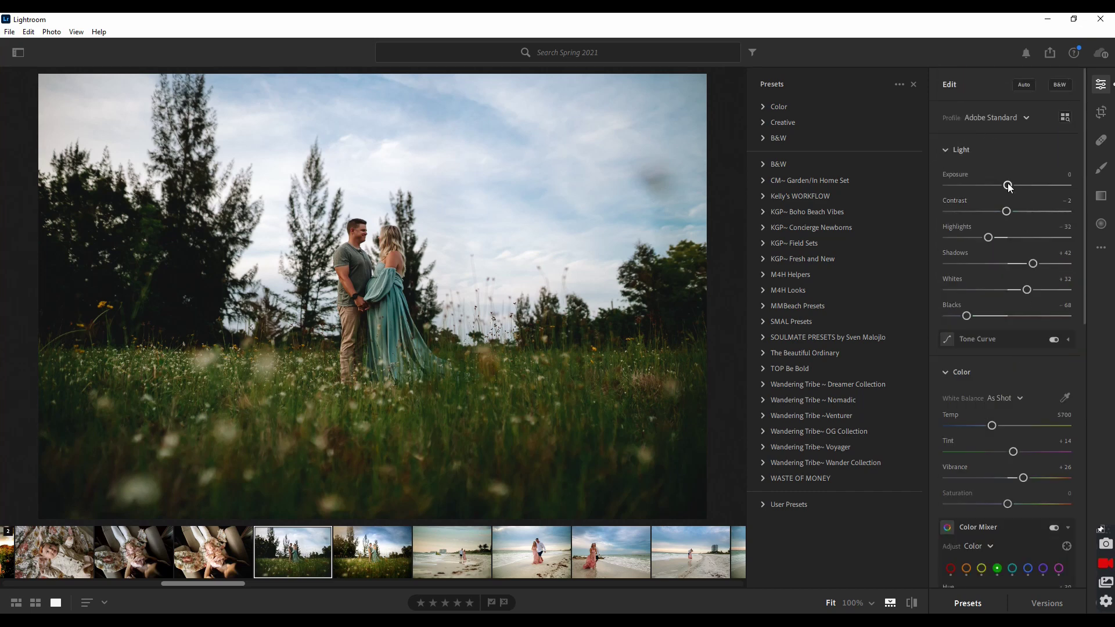
{"action": "left_click_drag", "start_coordinate": [1007, 184], "coordinate": [1011, 185]}
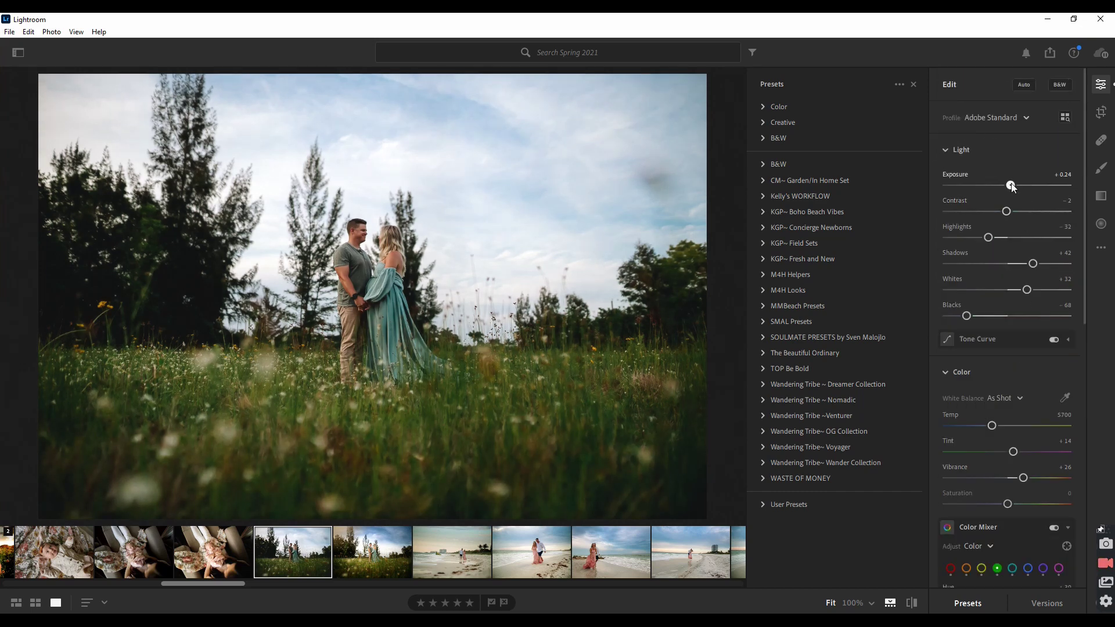
{"action": "scroll", "coordinate": [1015, 337], "scroll_direction": "down", "scroll_amount": 3}
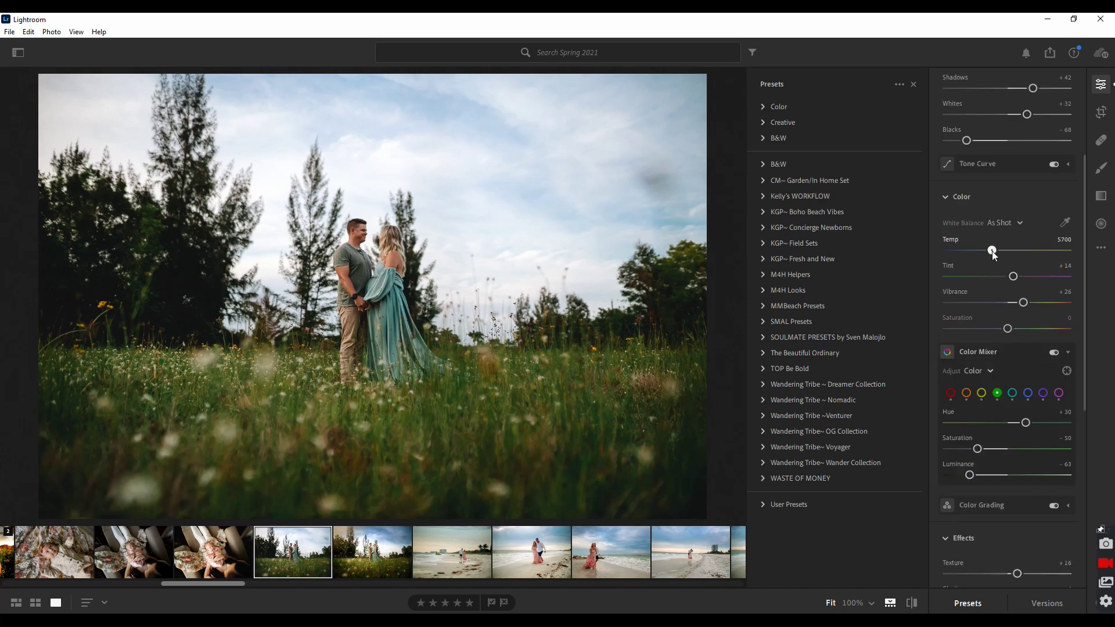
{"action": "left_click_drag", "start_coordinate": [992, 251], "coordinate": [999, 252]}
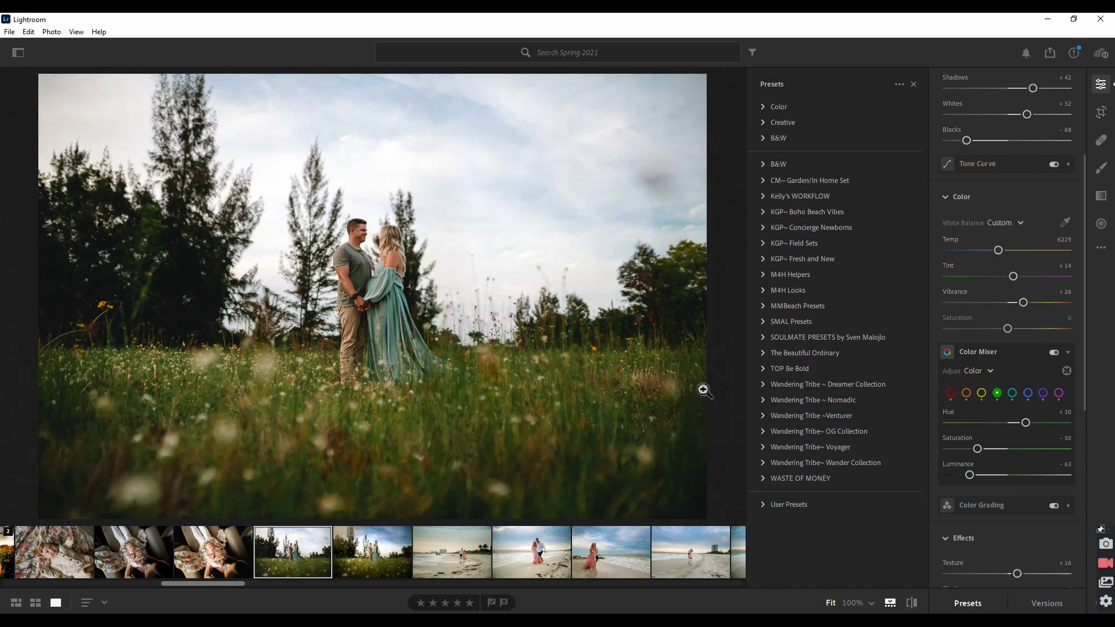
Step: Draw a radial gradient over the couple and set its Exposure to +0.24 and Contrast to +6
{"action": "key", "text": "r"}
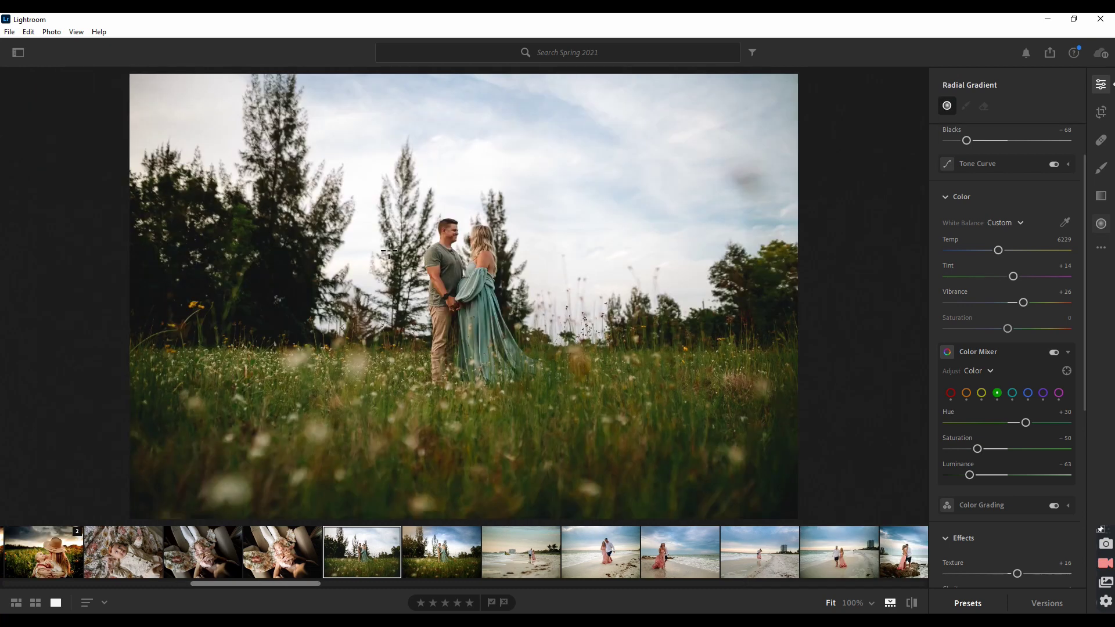
{"action": "left_click_drag", "start_coordinate": [456, 274], "coordinate": [598, 371]}
{"action": "left_click_drag", "start_coordinate": [503, 301], "coordinate": [542, 366]}
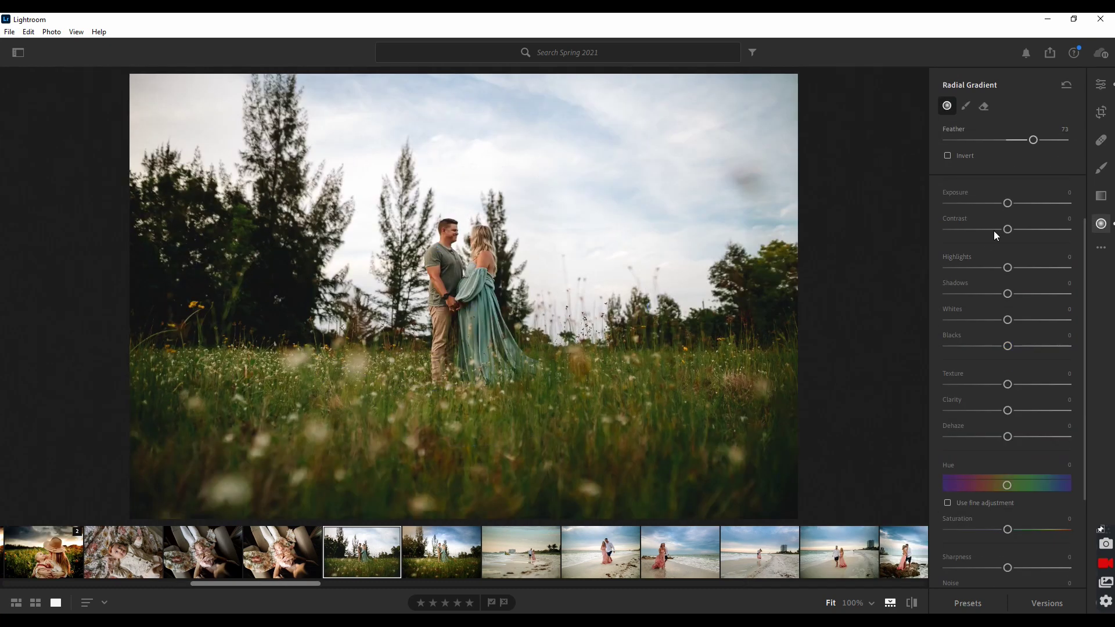
{"action": "left_click_drag", "start_coordinate": [1008, 203], "coordinate": [1011, 229]}
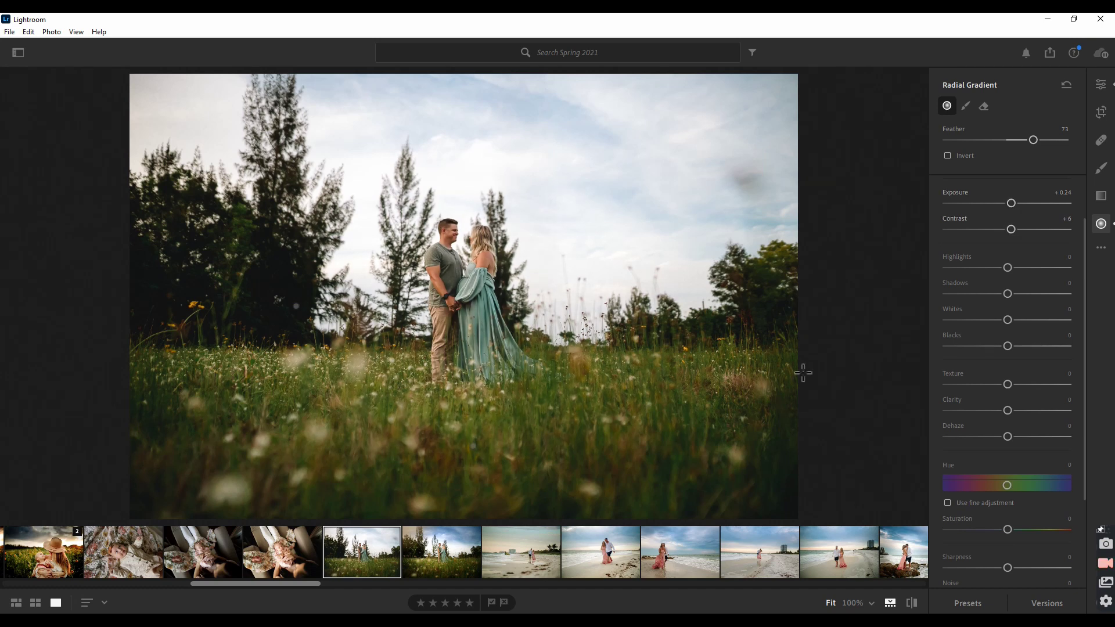
{"action": "left_click", "coordinate": [1102, 85]}
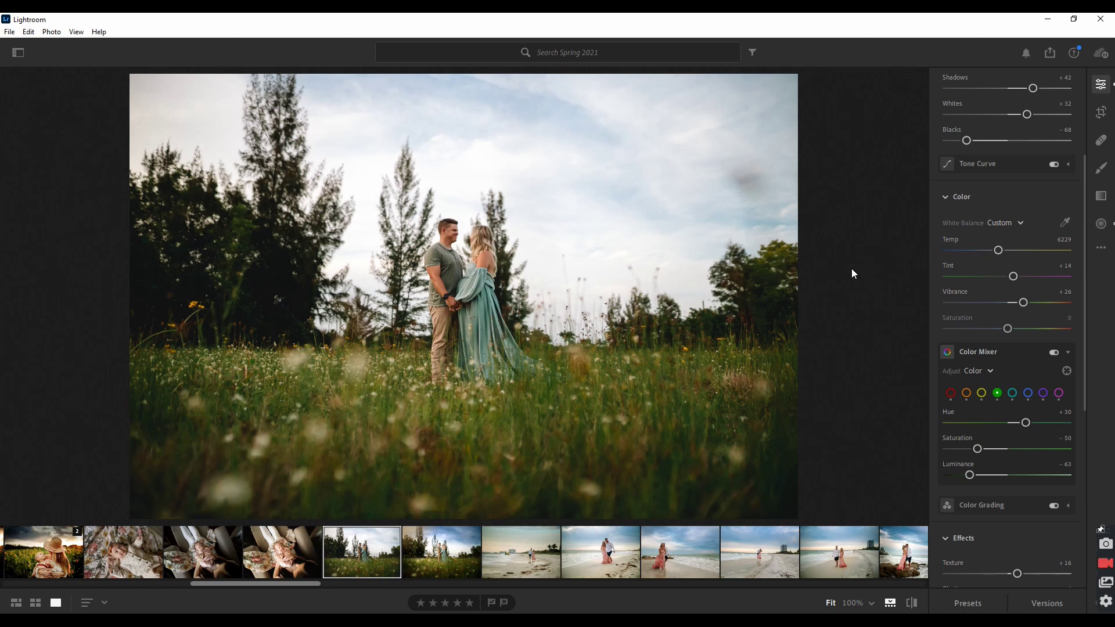
Step: Draw a linear gradient over the sky from the photo's upper edge down to the couple's waist
{"action": "left_click", "coordinate": [1101, 196]}
{"action": "left_click_drag", "start_coordinate": [452, 76], "coordinate": [448, 289]}
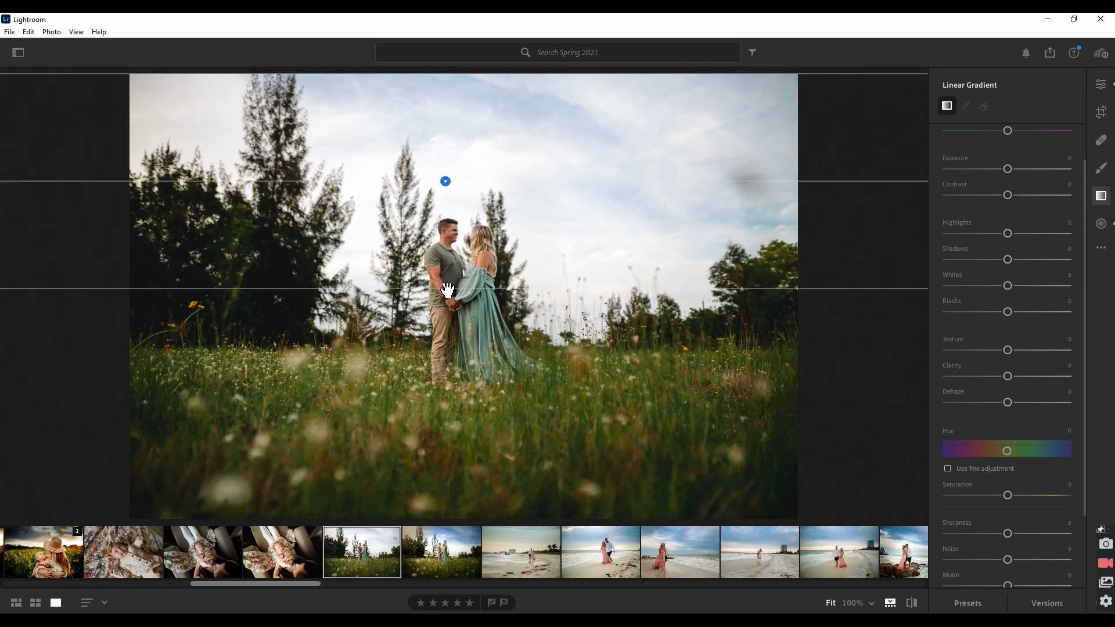
{"action": "scroll", "coordinate": [995, 253], "scroll_direction": "up", "scroll_amount": 5}
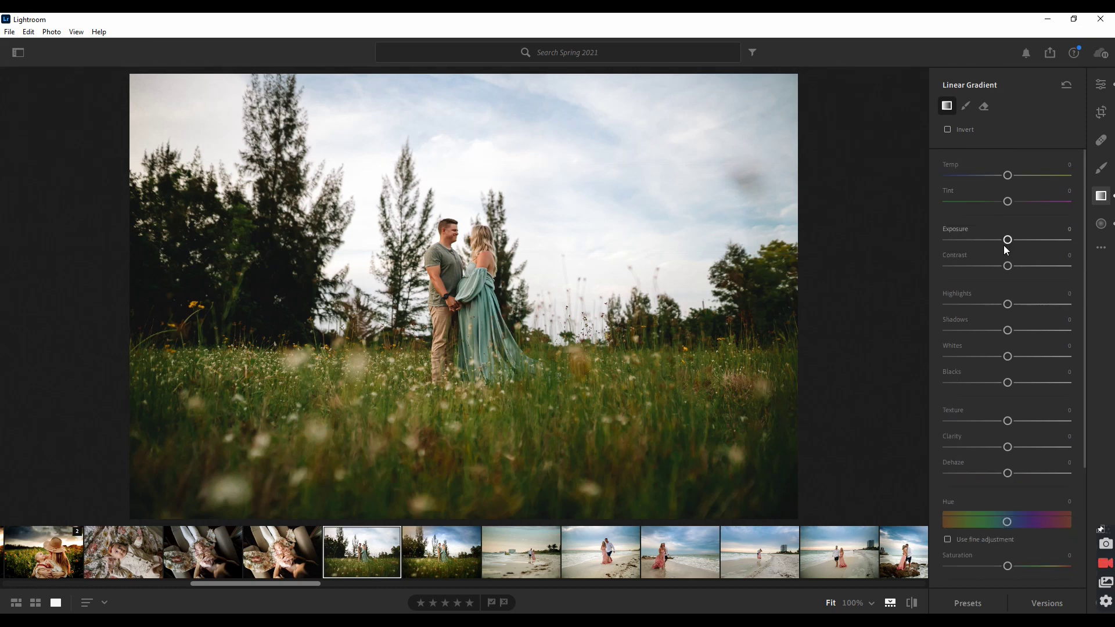
Step: Set the sky gradient's Exposure to -1.32 and Temp to -28, and reposition it slightly lower
{"action": "left_click_drag", "start_coordinate": [1008, 240], "coordinate": [993, 244]}
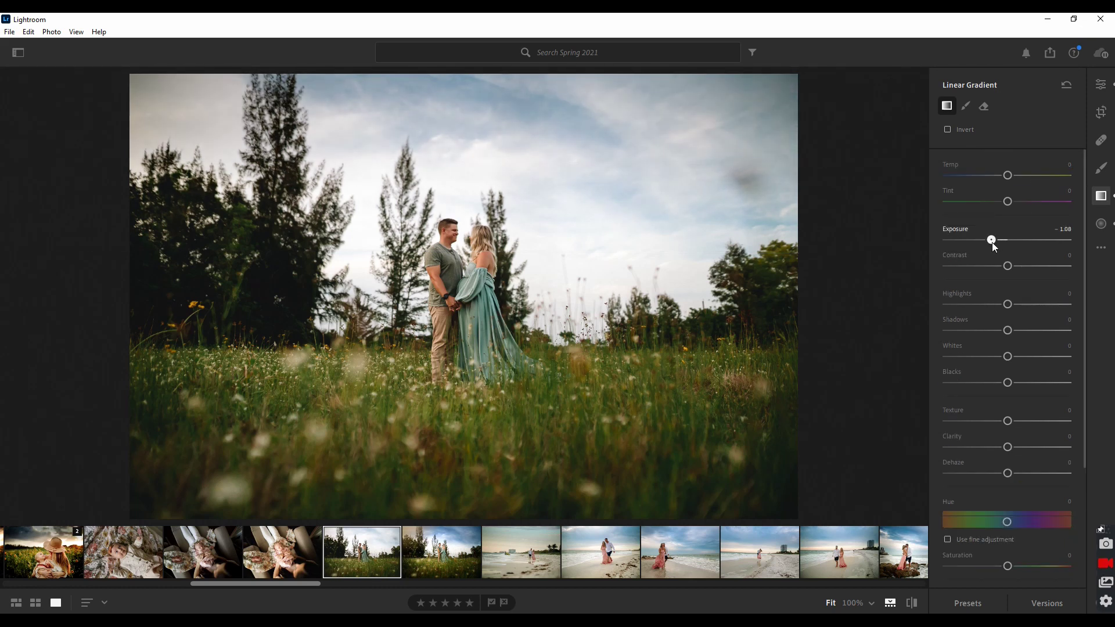
{"action": "left_click_drag", "start_coordinate": [1008, 175], "coordinate": [992, 179]}
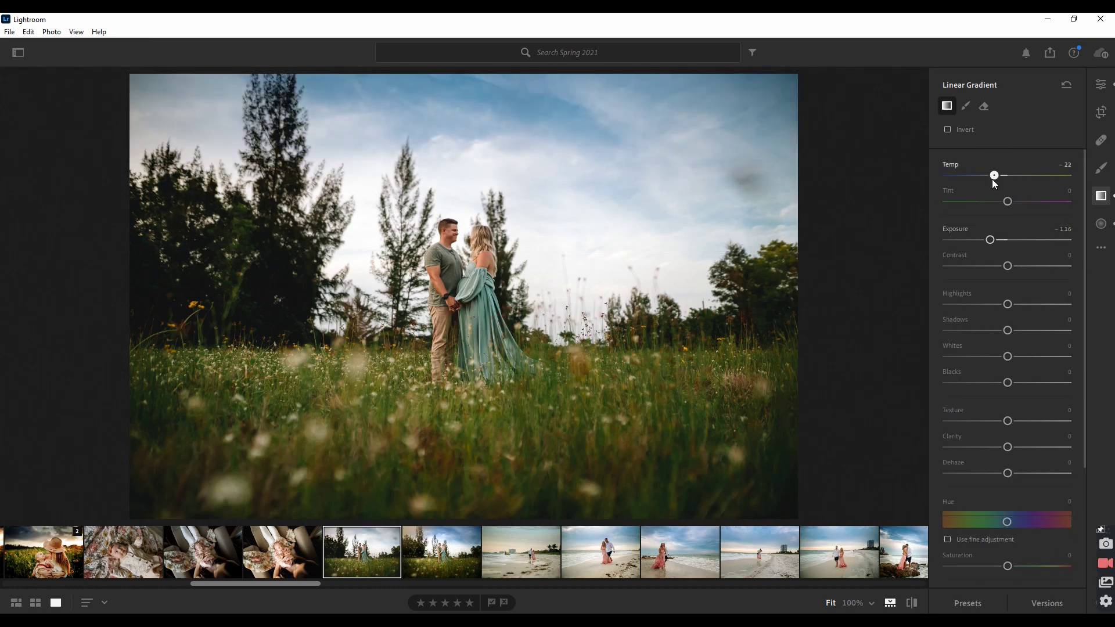
{"action": "left_click_drag", "start_coordinate": [988, 242], "coordinate": [990, 243]}
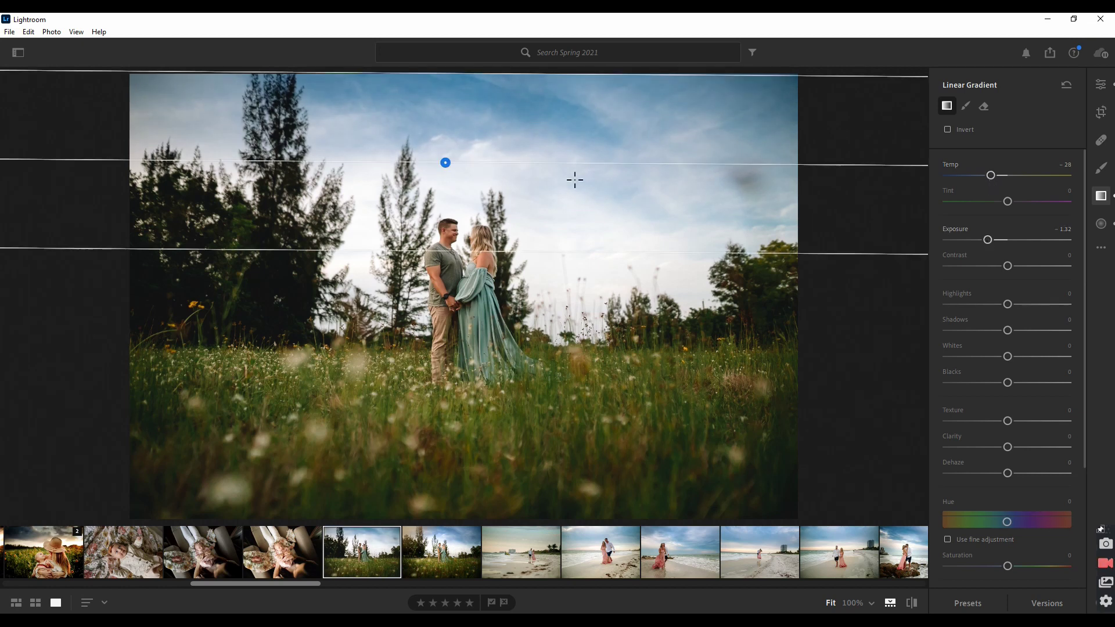
{"action": "left_click_drag", "start_coordinate": [451, 169], "coordinate": [452, 206]}
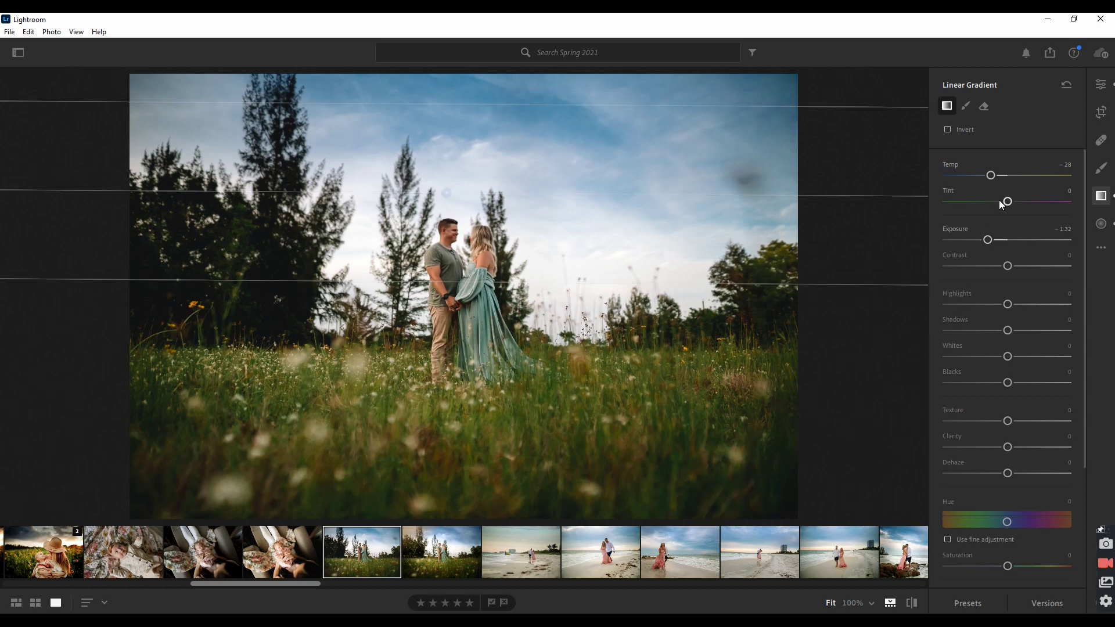
Step: Set the sky gradient's Tint to +10, Highlights to -45, Shadows to -15 and Whites to +20, and shift it a little lower
{"action": "left_click_drag", "start_coordinate": [1008, 204], "coordinate": [1014, 203]}
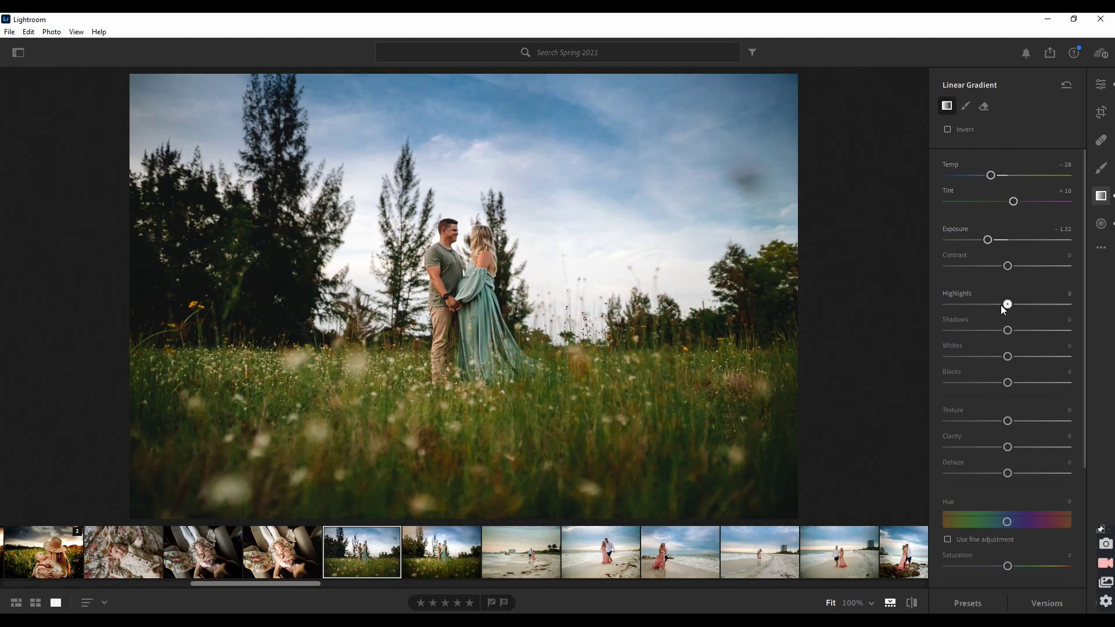
{"action": "left_click_drag", "start_coordinate": [1007, 304], "coordinate": [981, 308]}
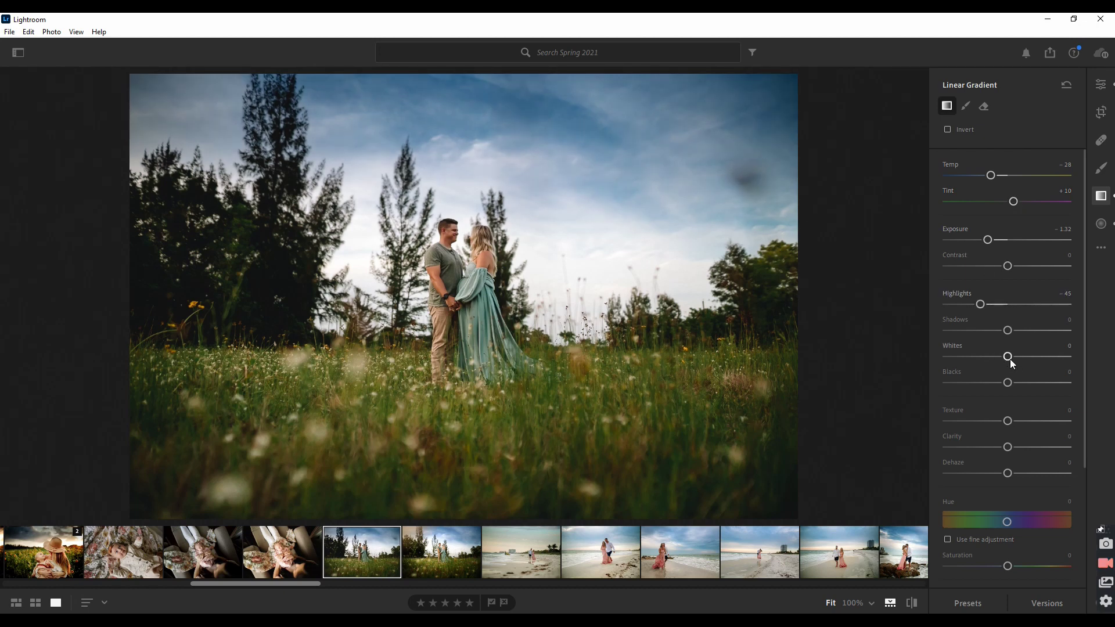
{"action": "left_click_drag", "start_coordinate": [1009, 359], "coordinate": [991, 333]}
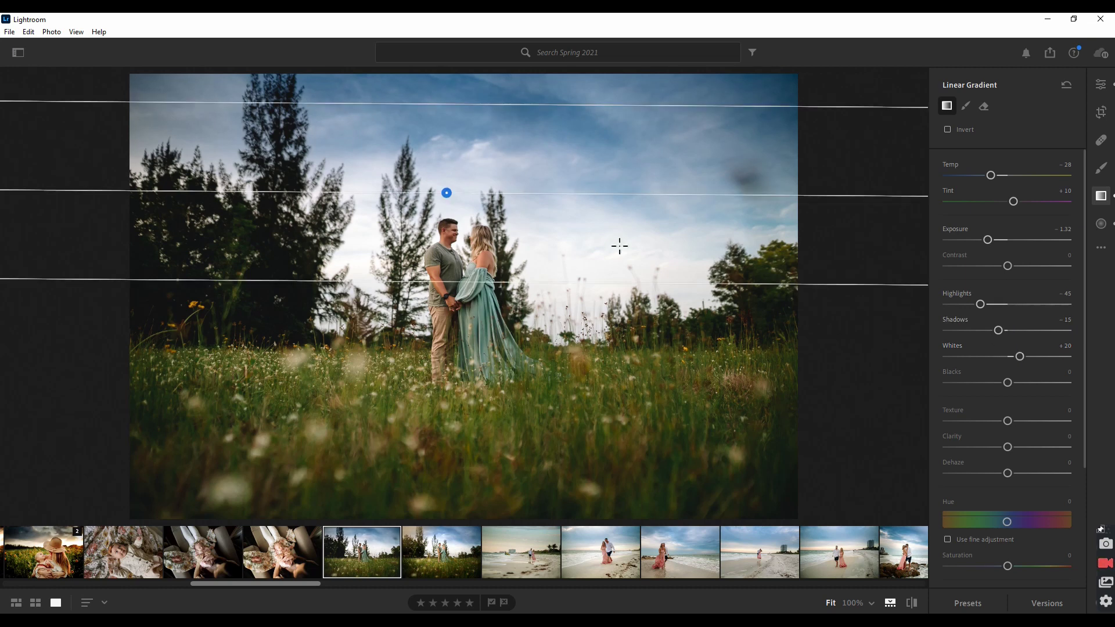
{"action": "left_click_drag", "start_coordinate": [448, 209], "coordinate": [448, 222]}
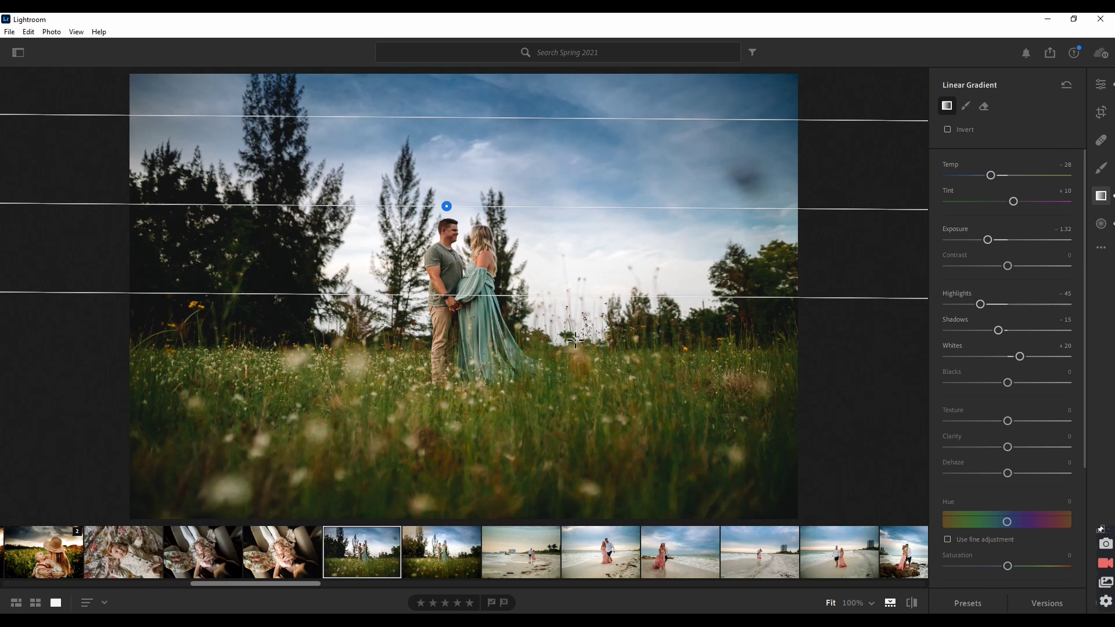
Step: Erase the sky gradient over the man's head and set the gradient's Tint to +15
{"action": "left_click", "coordinate": [984, 105]}
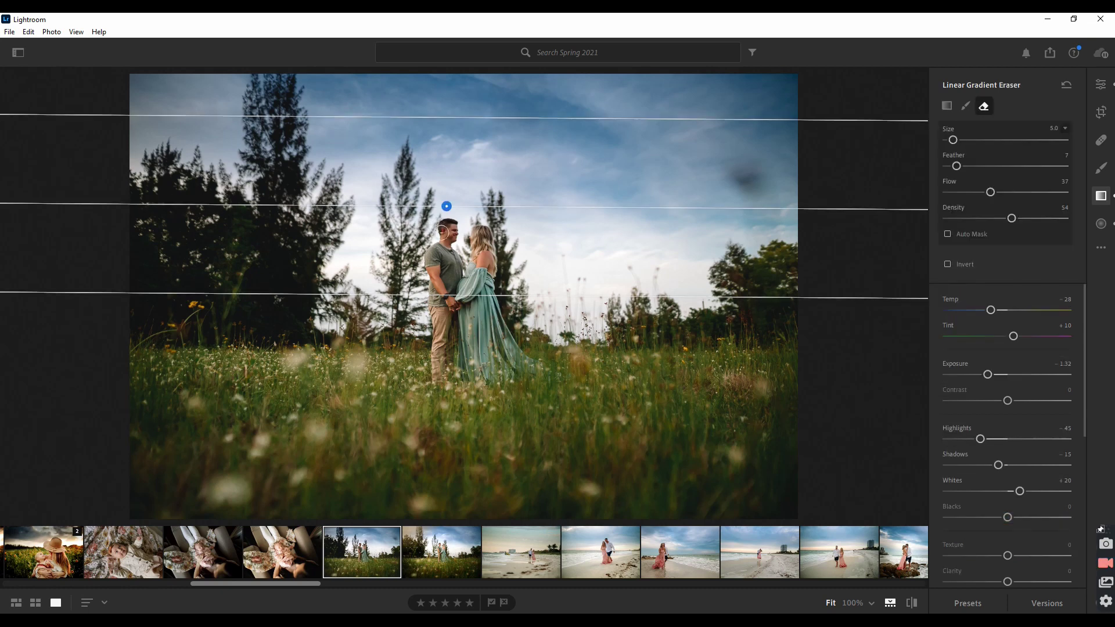
{"action": "mouse_move", "coordinate": [447, 232]}
{"action": "left_mouse_down"}
{"action": "mouse_move", "coordinate": [434, 261]}
{"action": "mouse_move", "coordinate": [437, 251]}
{"action": "mouse_move", "coordinate": [463, 275]}
{"action": "mouse_move", "coordinate": [475, 237]}
{"action": "mouse_move", "coordinate": [485, 266]}
{"action": "mouse_move", "coordinate": [476, 230]}
{"action": "mouse_move", "coordinate": [485, 287]}
{"action": "mouse_move", "coordinate": [448, 250]}
{"action": "mouse_move", "coordinate": [450, 224]}
{"action": "left_mouse_up"}
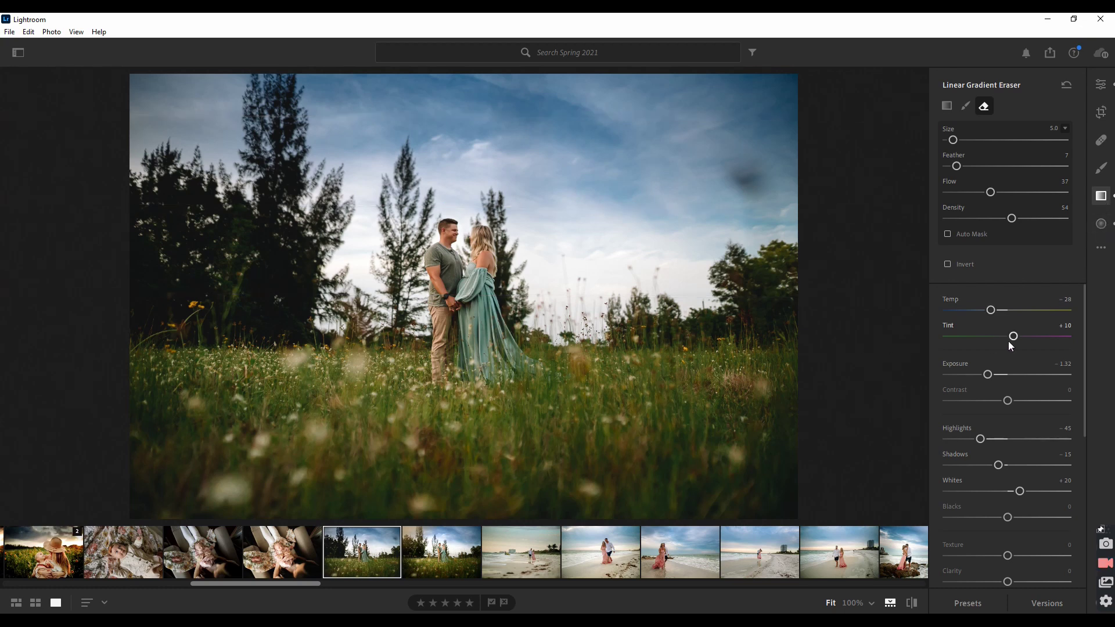
{"action": "left_click_drag", "start_coordinate": [1016, 337], "coordinate": [1019, 338]}
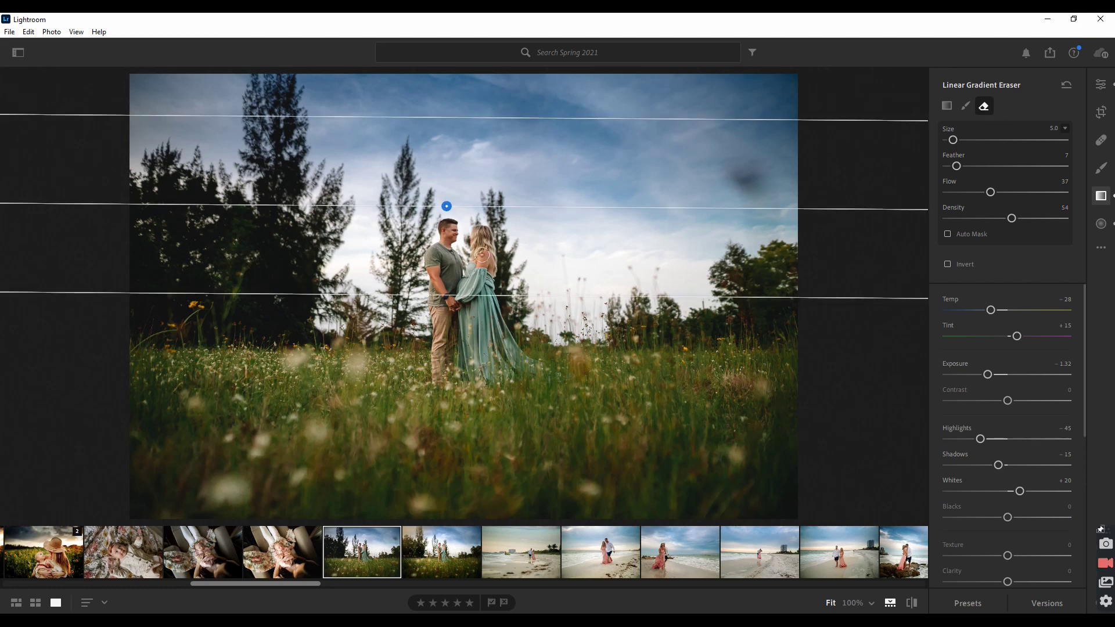
Step: Draw a new linear gradient over the grass from the photo's lower edge up to the field's horizon
{"action": "left_click", "coordinate": [1094, 90]}
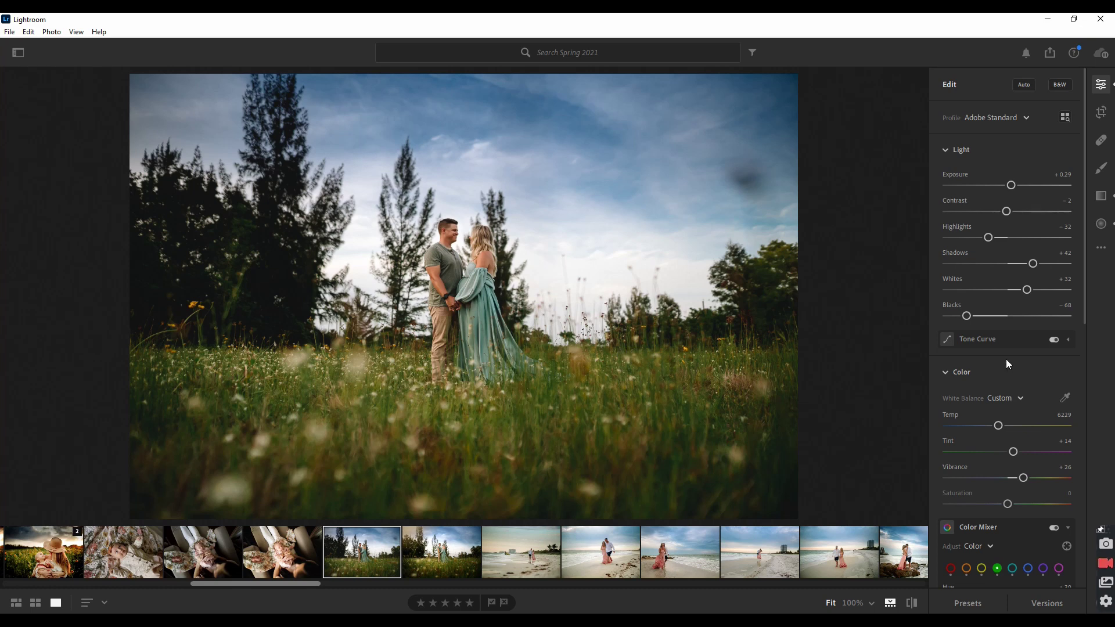
{"action": "left_click", "coordinate": [1102, 196]}
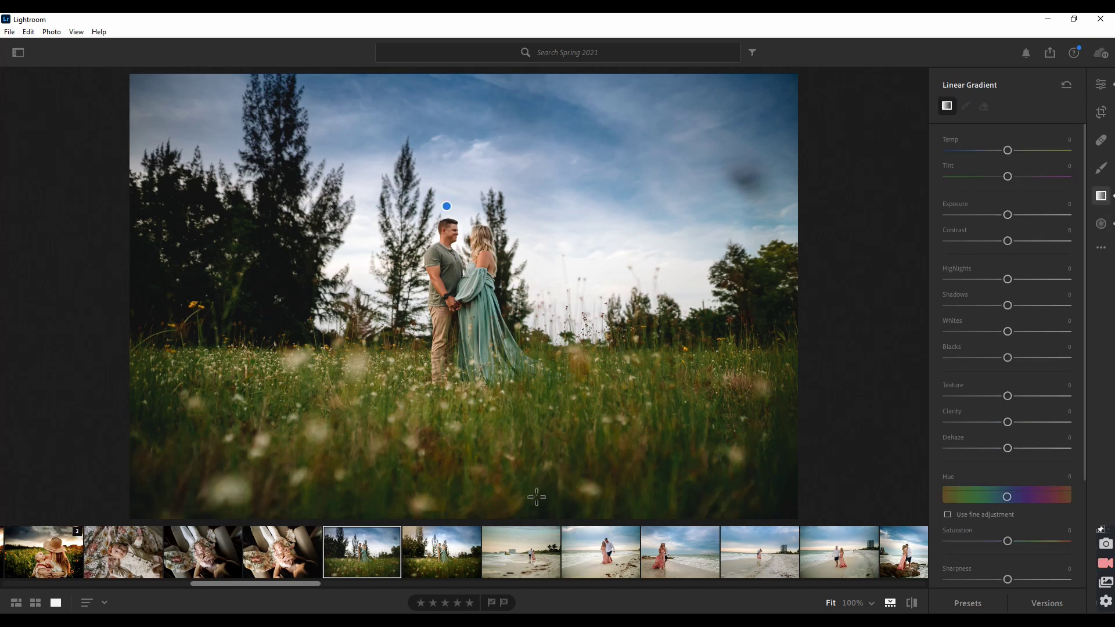
{"action": "left_click_drag", "start_coordinate": [481, 522], "coordinate": [479, 350]}
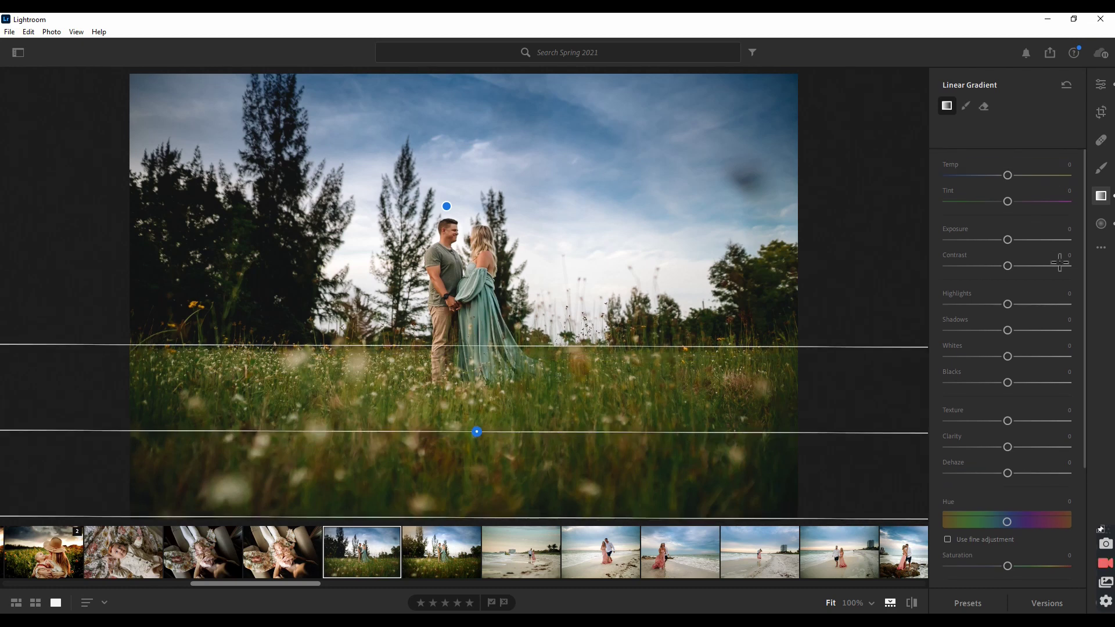
Step: Set the grass gradient's Tint to -12 and Temp to -5, narrow it and shift it slightly higher
{"action": "left_click_drag", "start_coordinate": [1008, 201], "coordinate": [1004, 202]}
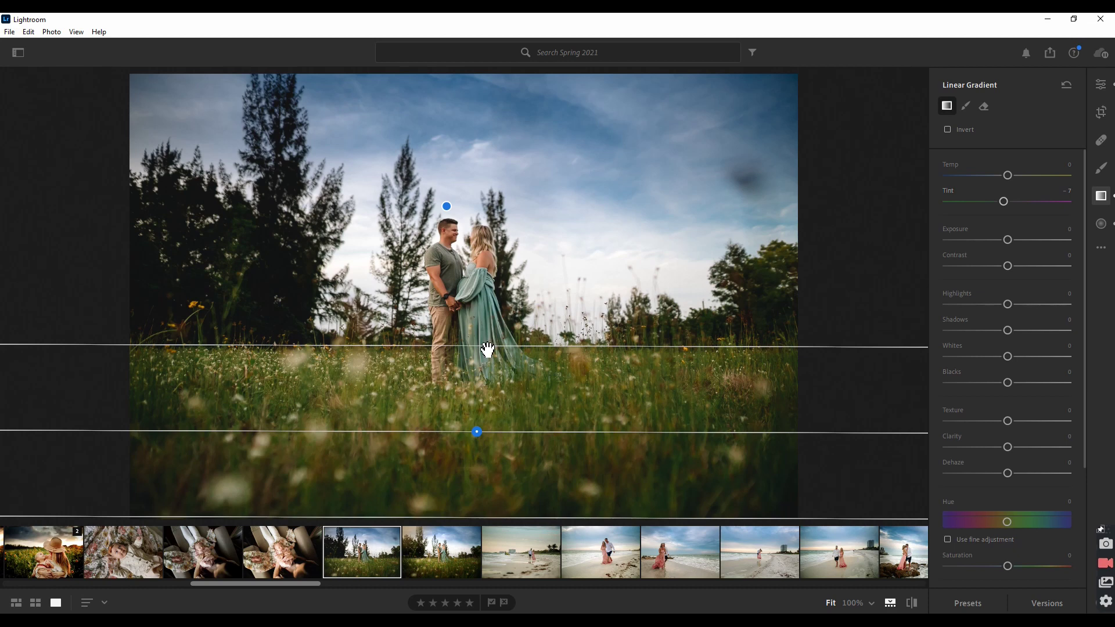
{"action": "left_click_drag", "start_coordinate": [488, 347], "coordinate": [483, 372]}
{"action": "left_click_drag", "start_coordinate": [477, 449], "coordinate": [480, 418]}
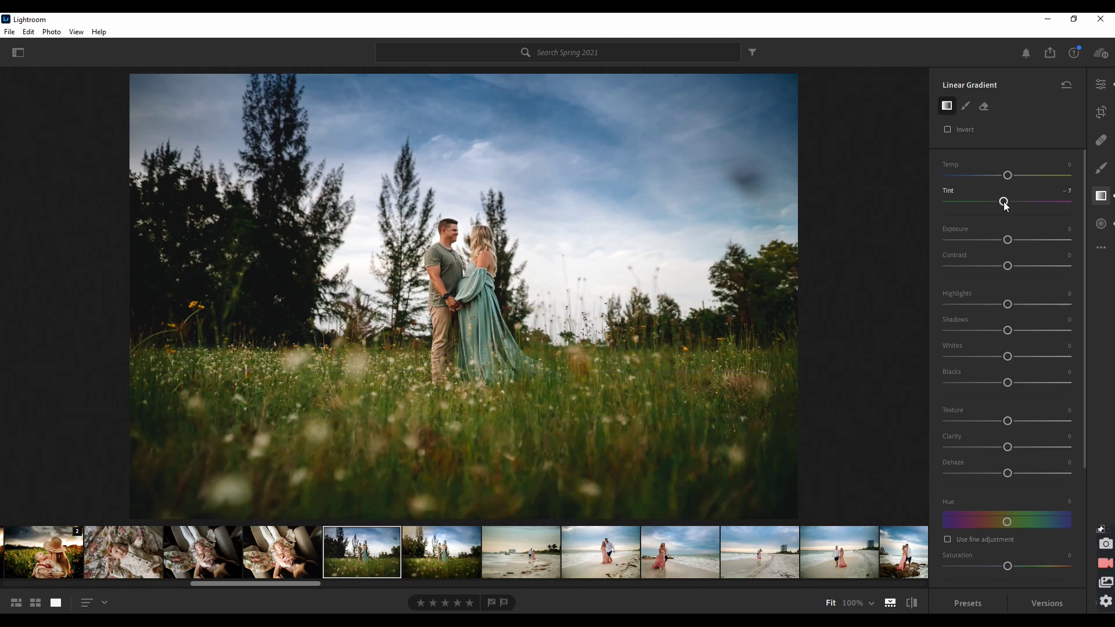
{"action": "left_click_drag", "start_coordinate": [1005, 207], "coordinate": [1005, 176]}
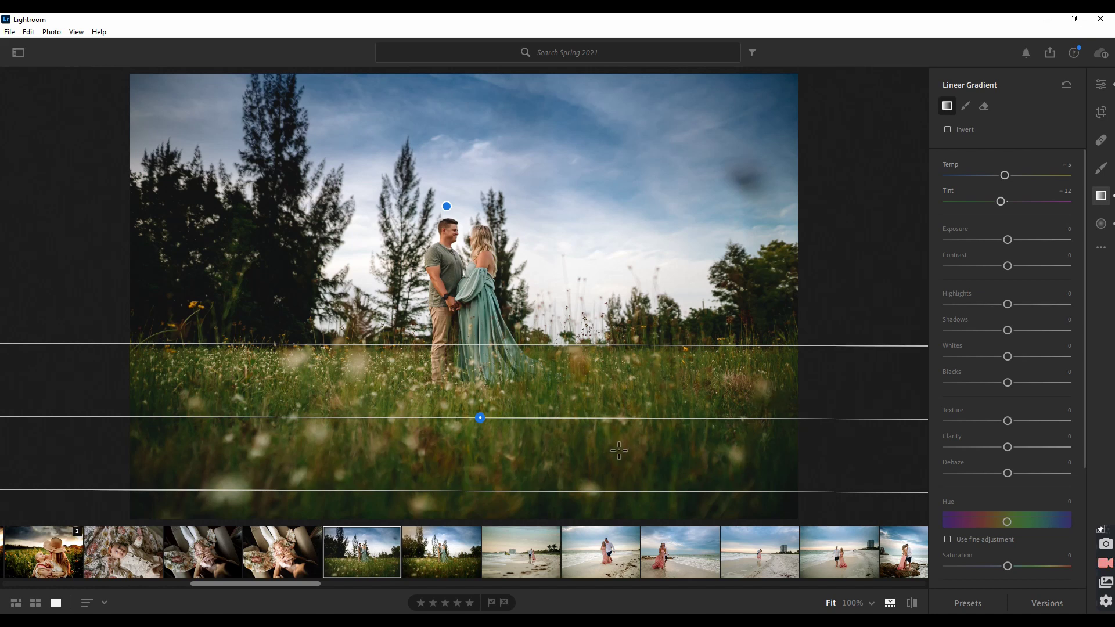
Step: Compare the edited portrait with the neighbouring version of the same shot in the filmstrip
{"action": "left_click", "coordinate": [439, 563]}
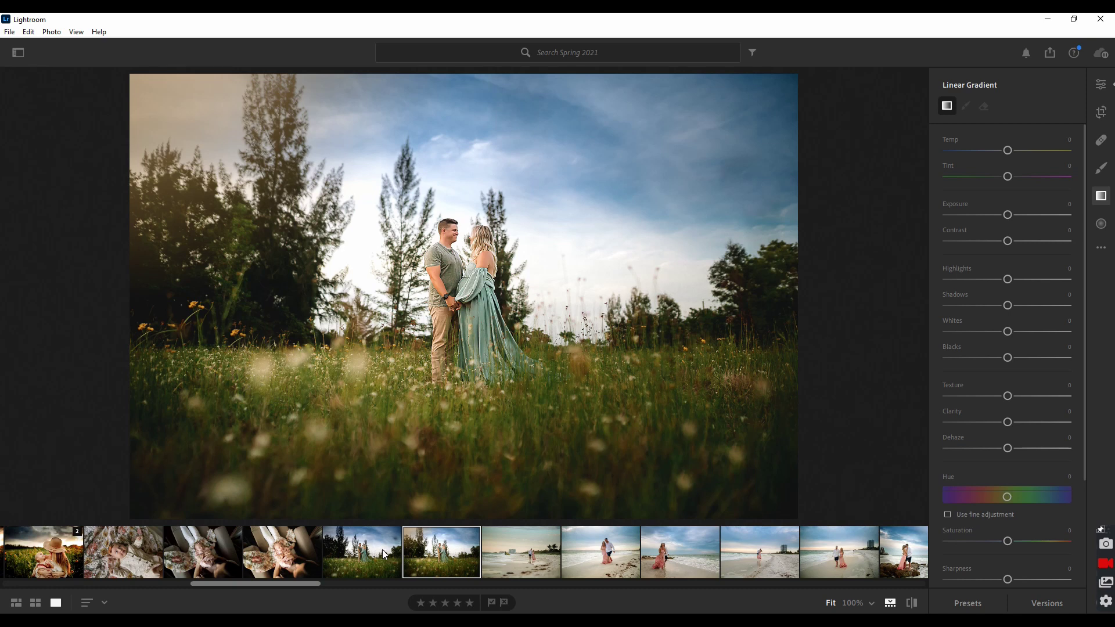
{"action": "left_click", "coordinate": [381, 568]}
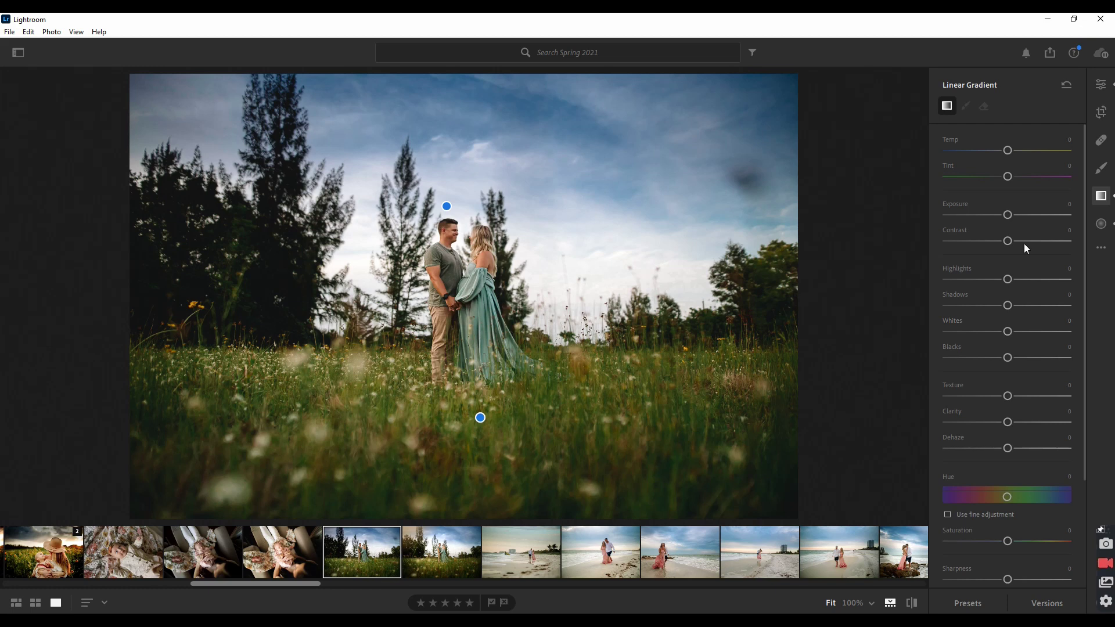
{"action": "left_click", "coordinate": [1101, 141]}
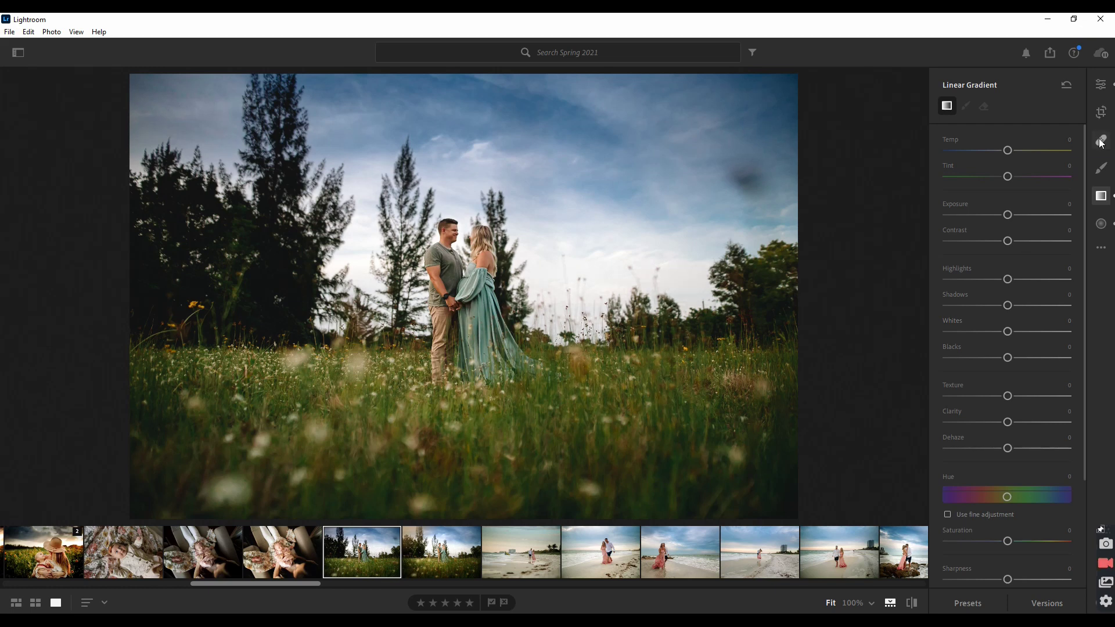
{"action": "left_click", "coordinate": [1106, 87]}
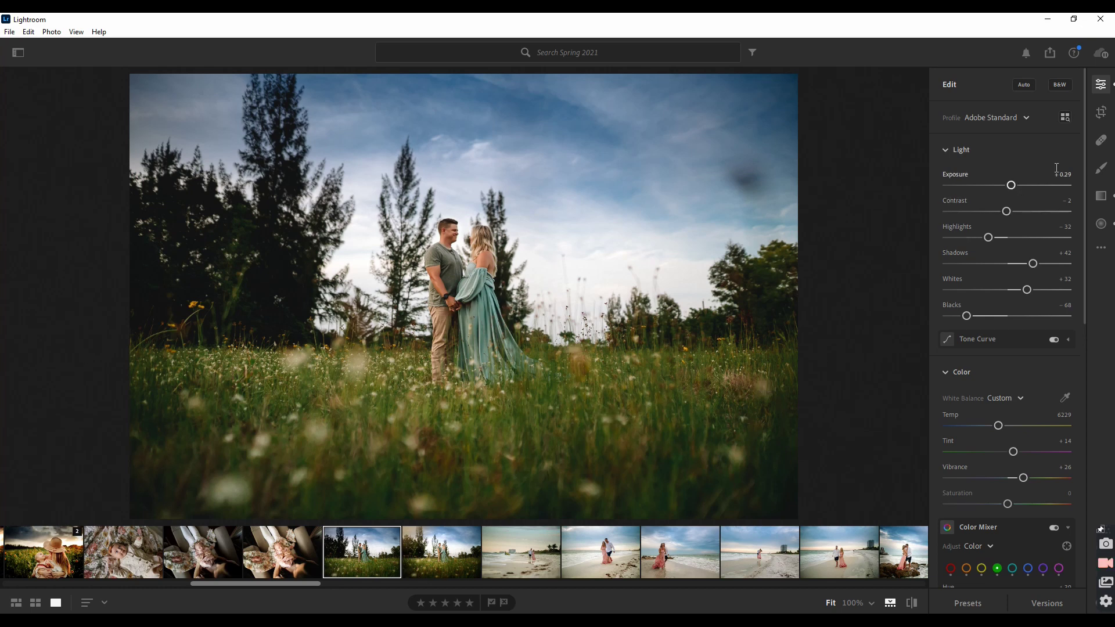
Step: Heal the reddish patch in the grass with a size 13 Healing Brush, using the grass just left of it as source
{"action": "left_click", "coordinate": [1101, 140]}
{"action": "key", "text": "bracketright"}
{"action": "key", "text": "bracketright"}
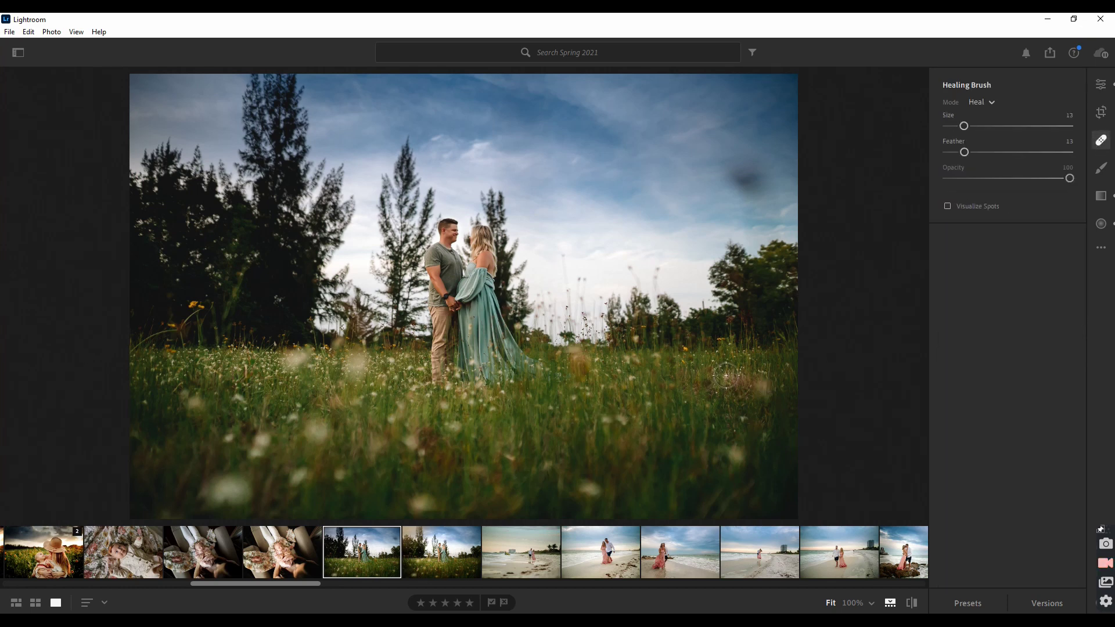
{"action": "left_click", "coordinate": [736, 384]}
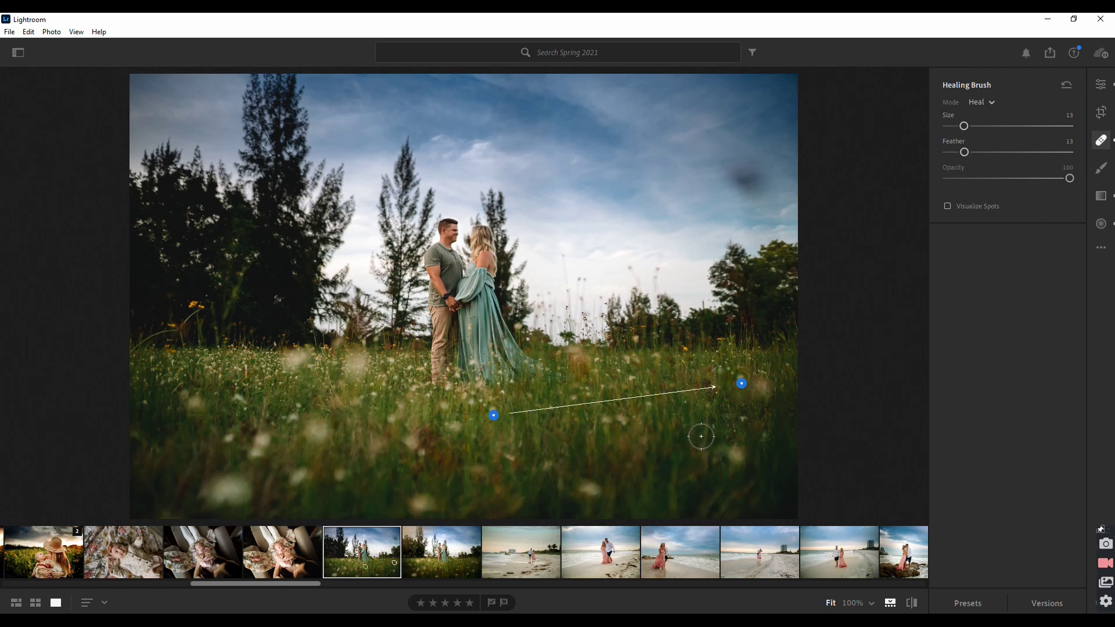
{"action": "left_click_drag", "start_coordinate": [742, 383], "coordinate": [688, 385]}
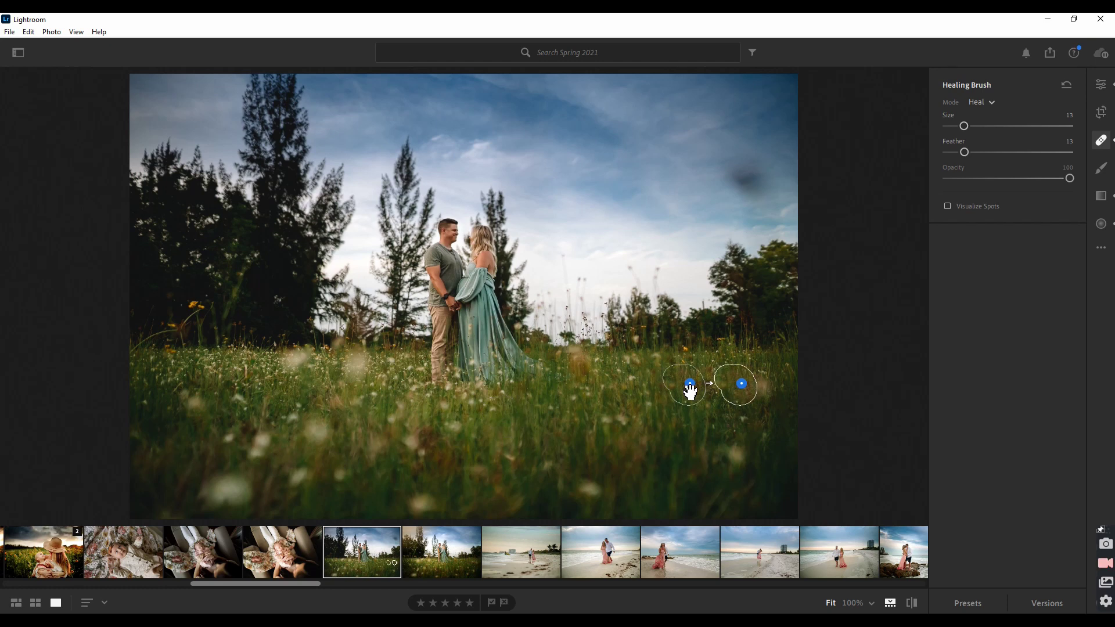
{"action": "left_click_drag", "start_coordinate": [690, 390], "coordinate": [696, 405]}
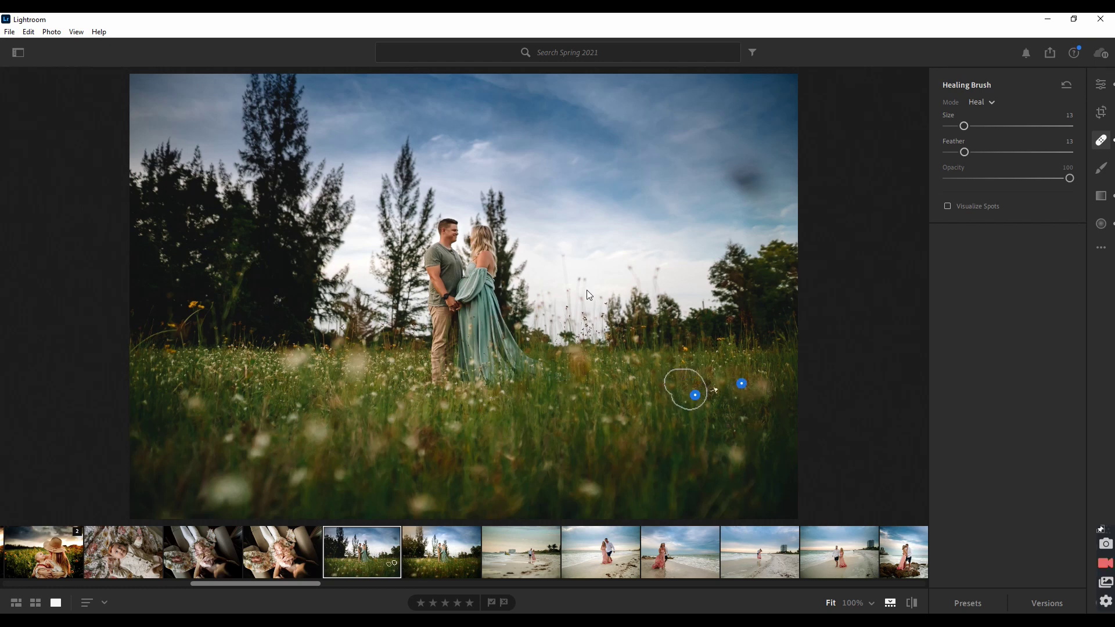
{"action": "key", "text": "e"}
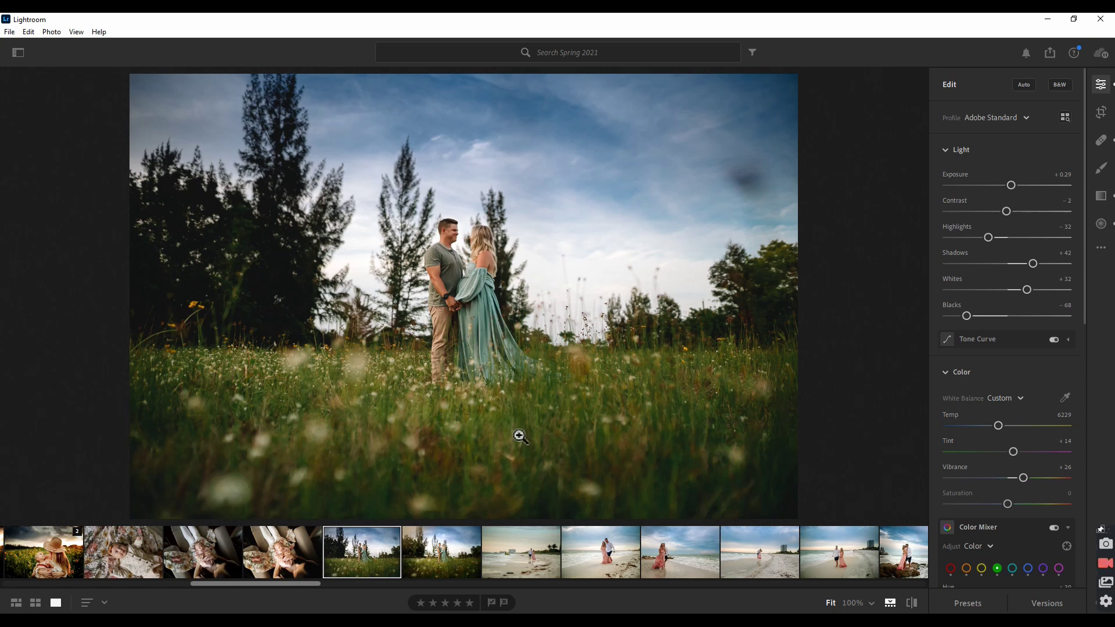
Step: Set the couple's radial gradient Temp to +6, widen it and shift it left and slightly up towards the trees
{"action": "left_click", "coordinate": [1102, 224]}
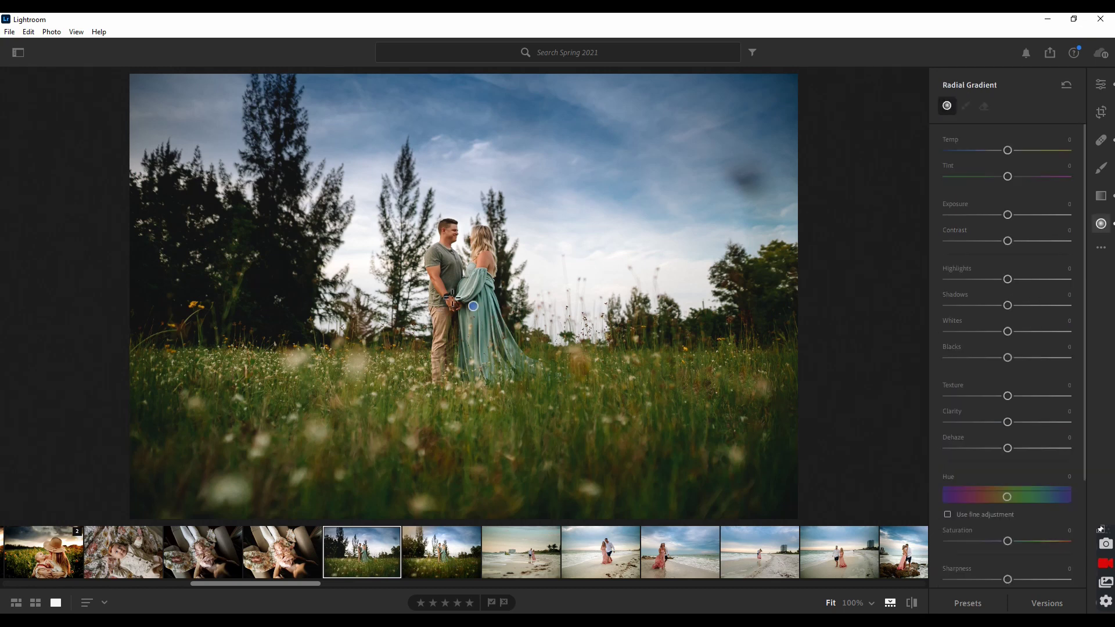
{"action": "left_click_drag", "start_coordinate": [473, 306], "coordinate": [640, 317]}
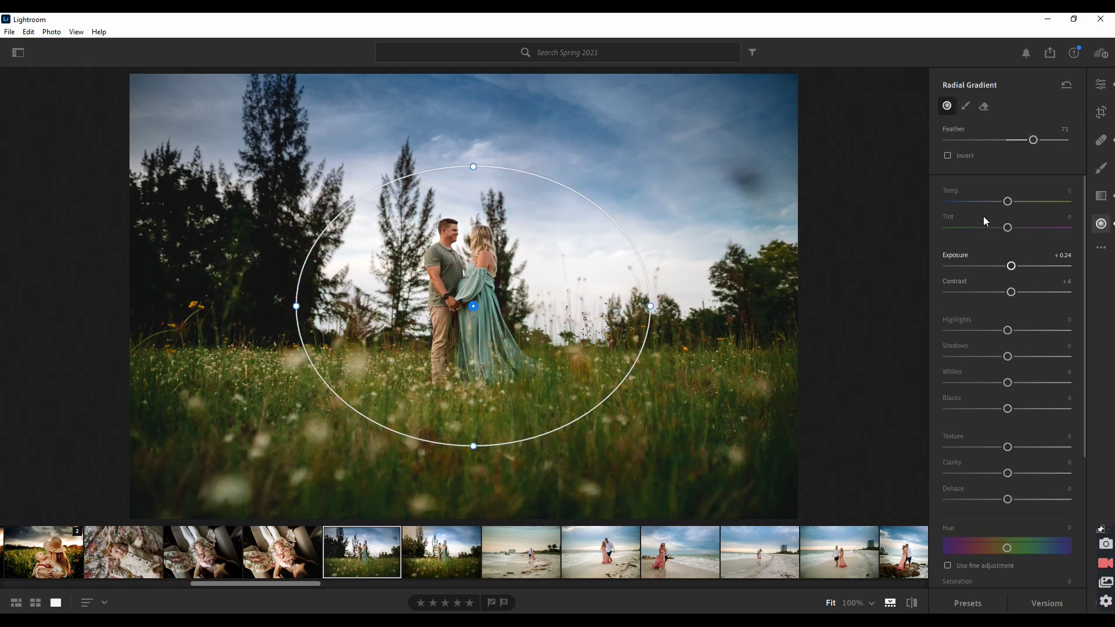
{"action": "left_click_drag", "start_coordinate": [1007, 202], "coordinate": [1012, 204]}
{"action": "mouse_move", "coordinate": [613, 310]}
{"action": "left_mouse_down"}
{"action": "mouse_move", "coordinate": [539, 309]}
{"action": "mouse_move", "coordinate": [608, 306]}
{"action": "left_mouse_up"}
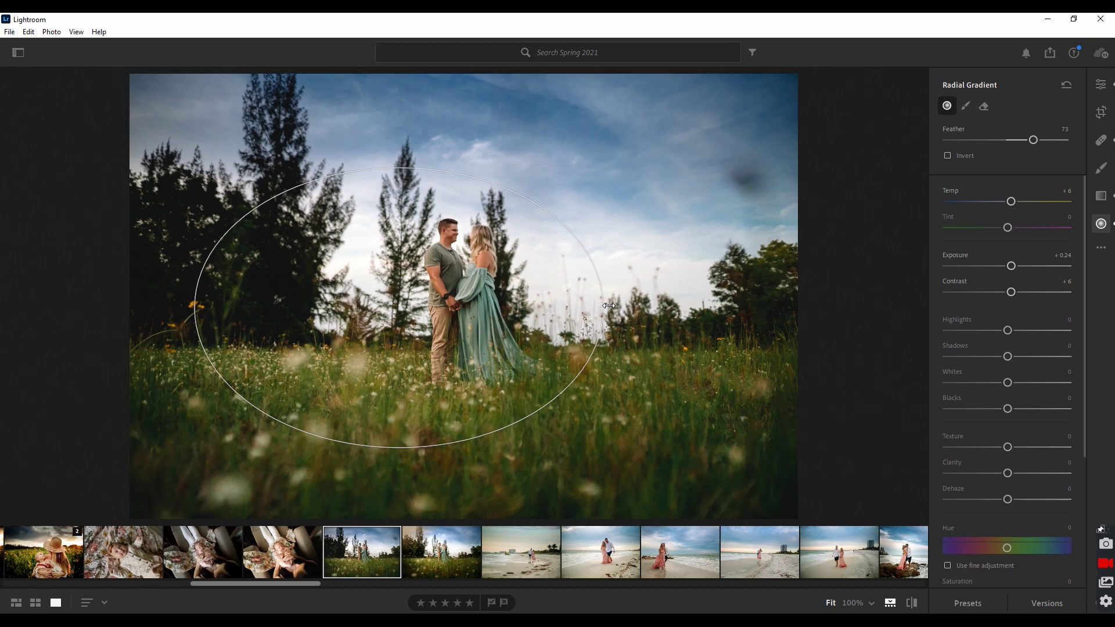
{"action": "left_click_drag", "start_coordinate": [373, 428], "coordinate": [366, 413]}
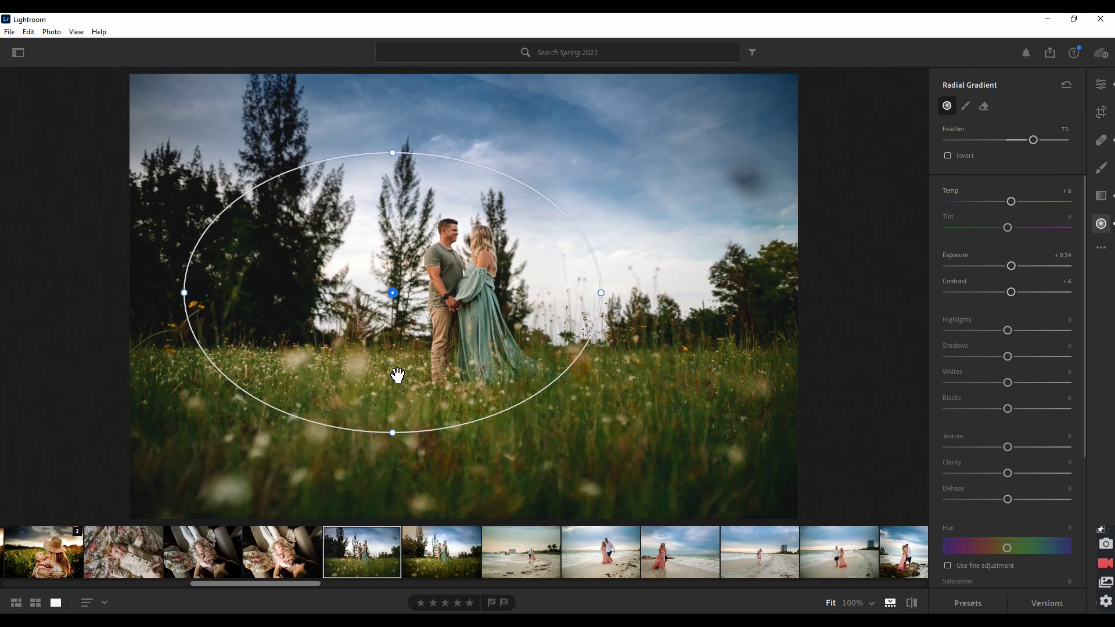
{"action": "key", "text": "e"}
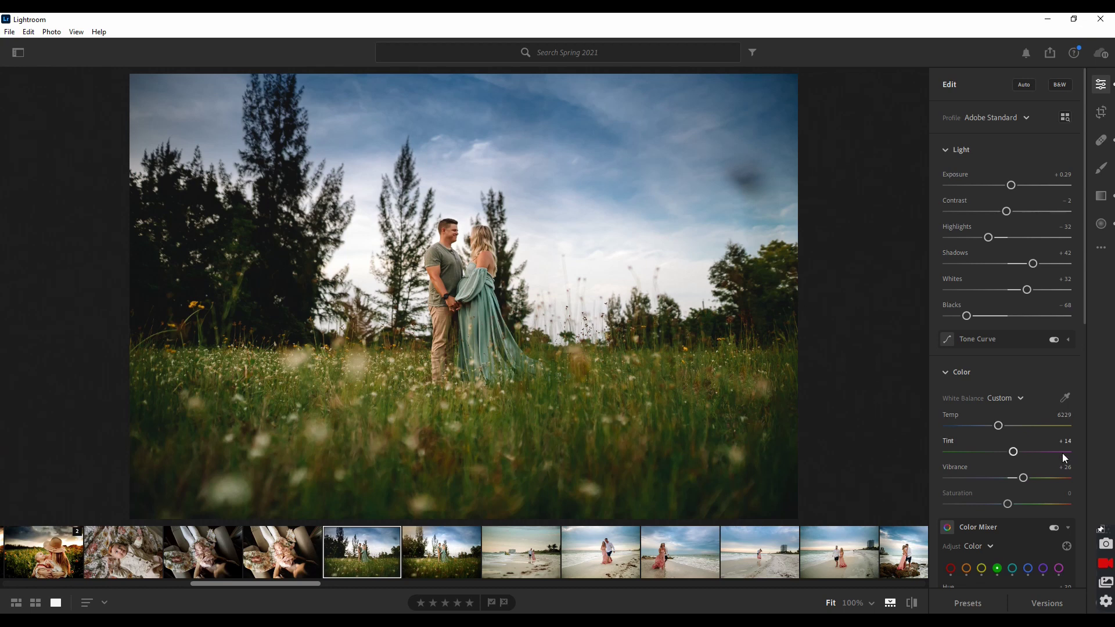
Step: Set the photo's Blacks to -58 and open it for editing in Photoshop
{"action": "left_click_drag", "start_coordinate": [967, 316], "coordinate": [972, 315]}
{"action": "right_click", "coordinate": [371, 555]}
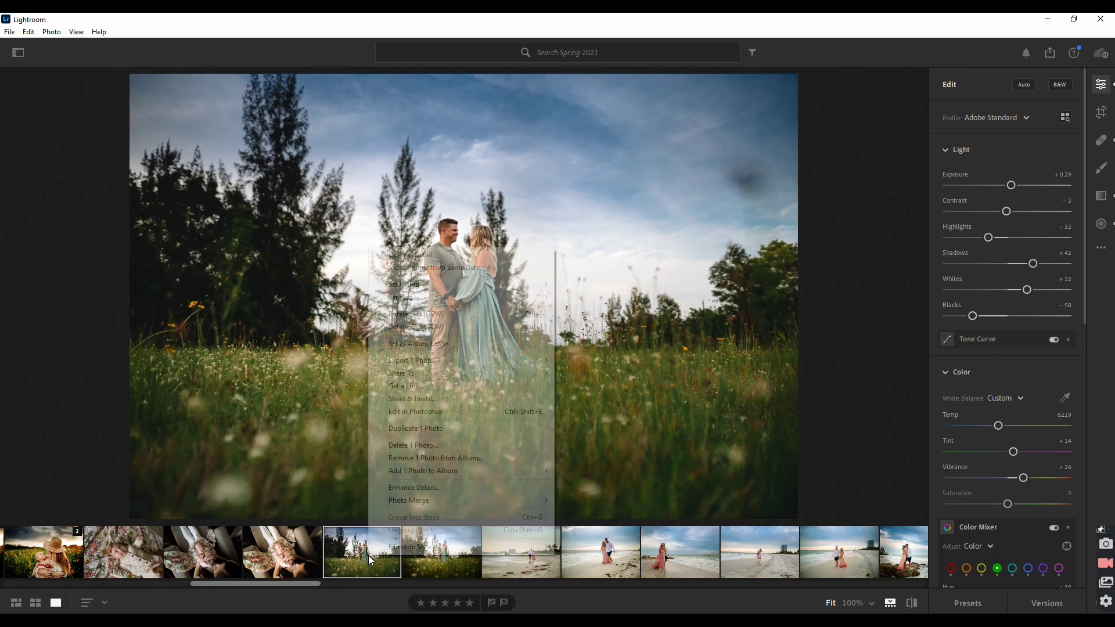
{"action": "left_click", "coordinate": [437, 413]}
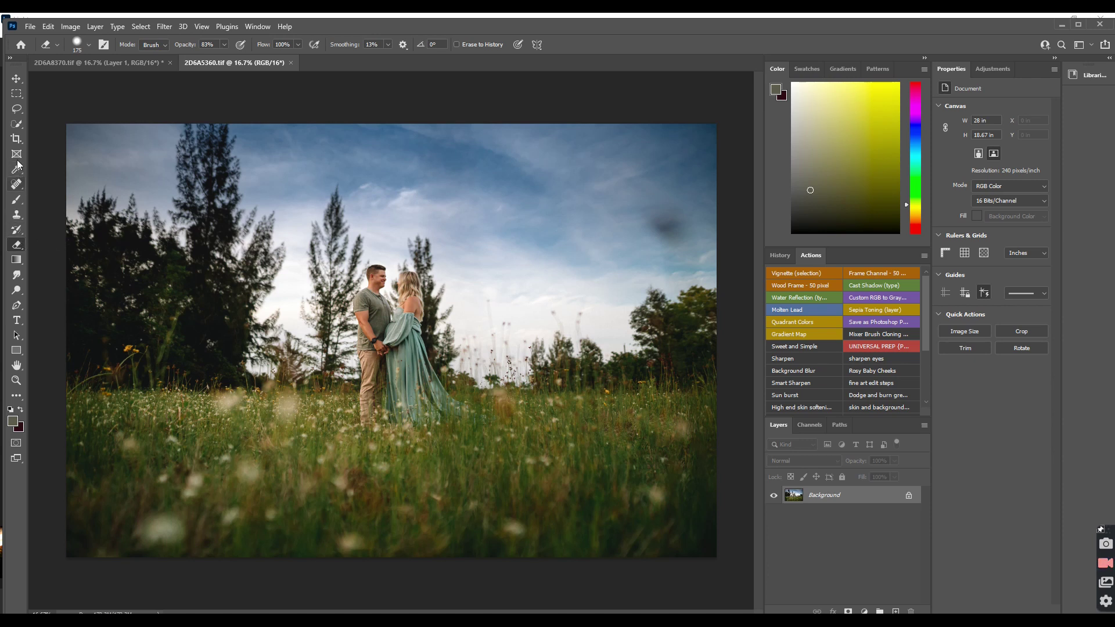
Step: Lasso the dark smudge in the sky, replace it with a Content-Aware fill at 100% opacity and clear the selection
{"action": "left_click", "coordinate": [16, 109]}
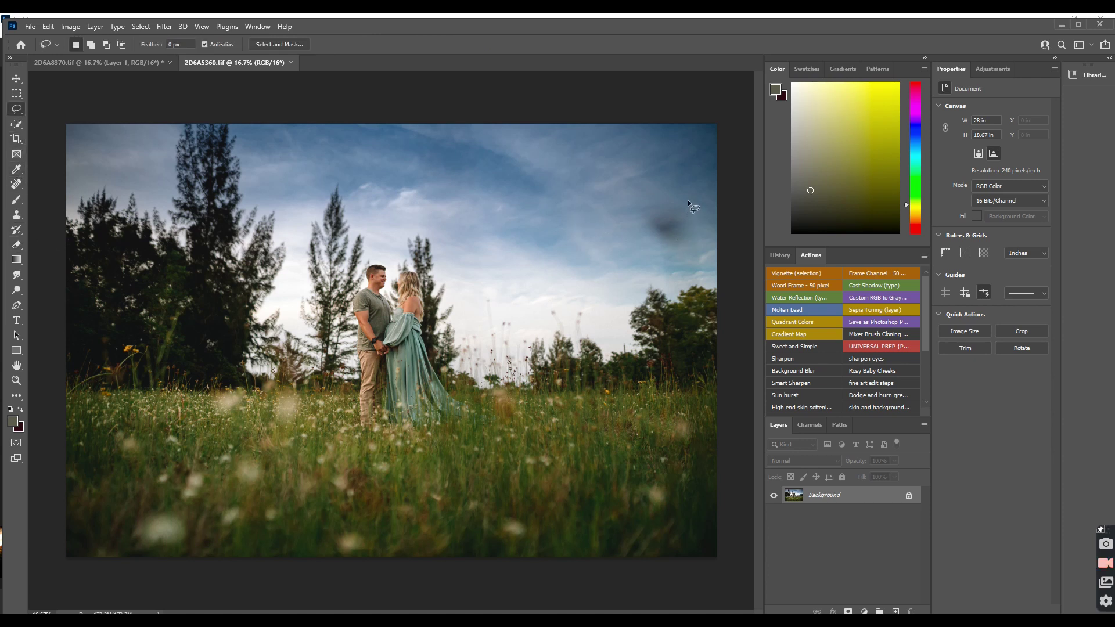
{"action": "mouse_move", "coordinate": [687, 201]}
{"action": "left_mouse_down"}
{"action": "mouse_move", "coordinate": [649, 208]}
{"action": "mouse_move", "coordinate": [642, 228]}
{"action": "mouse_move", "coordinate": [662, 252]}
{"action": "mouse_move", "coordinate": [678, 254]}
{"action": "mouse_move", "coordinate": [704, 228]}
{"action": "mouse_move", "coordinate": [688, 202]}
{"action": "left_mouse_up"}
{"action": "right_click", "coordinate": [681, 224]}
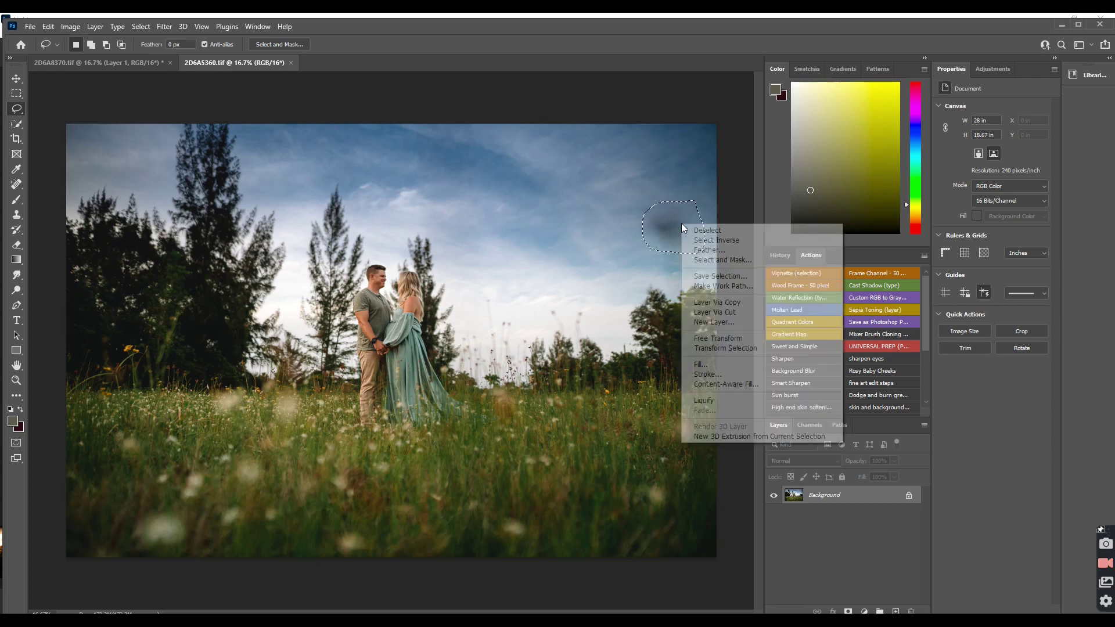
{"action": "left_click", "coordinate": [719, 369]}
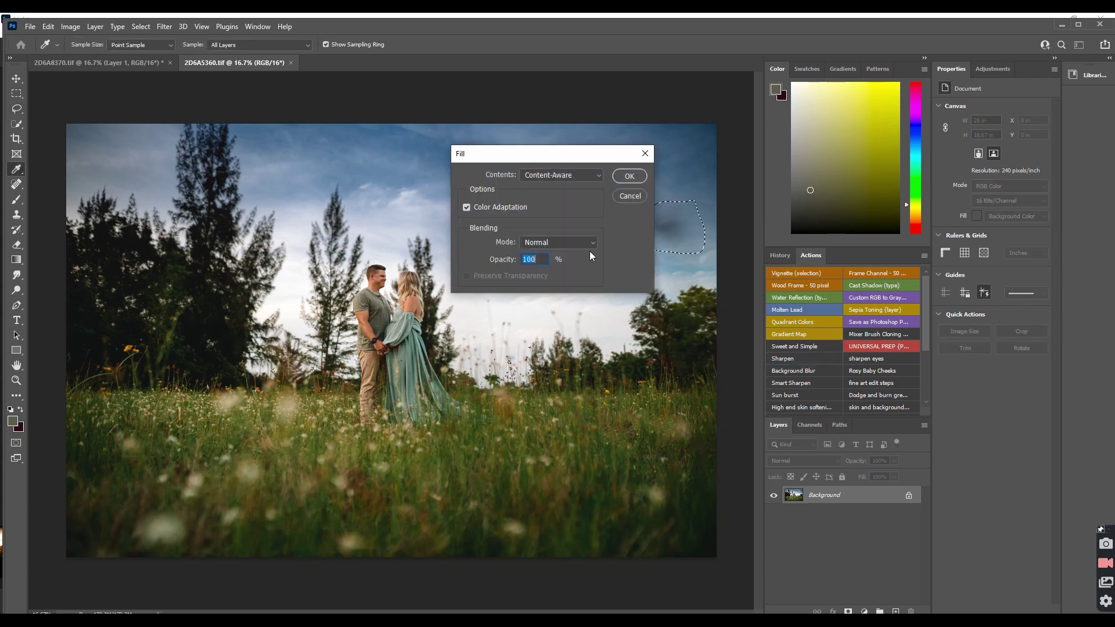
{"action": "left_click", "coordinate": [630, 176]}
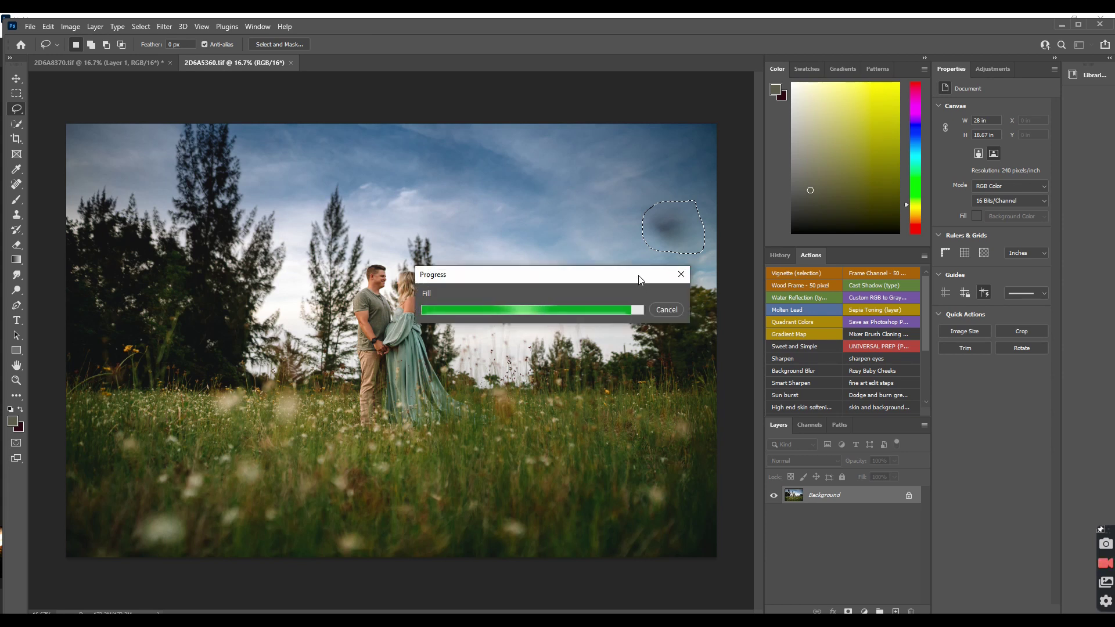
{"action": "key", "text": "ctrl+d"}
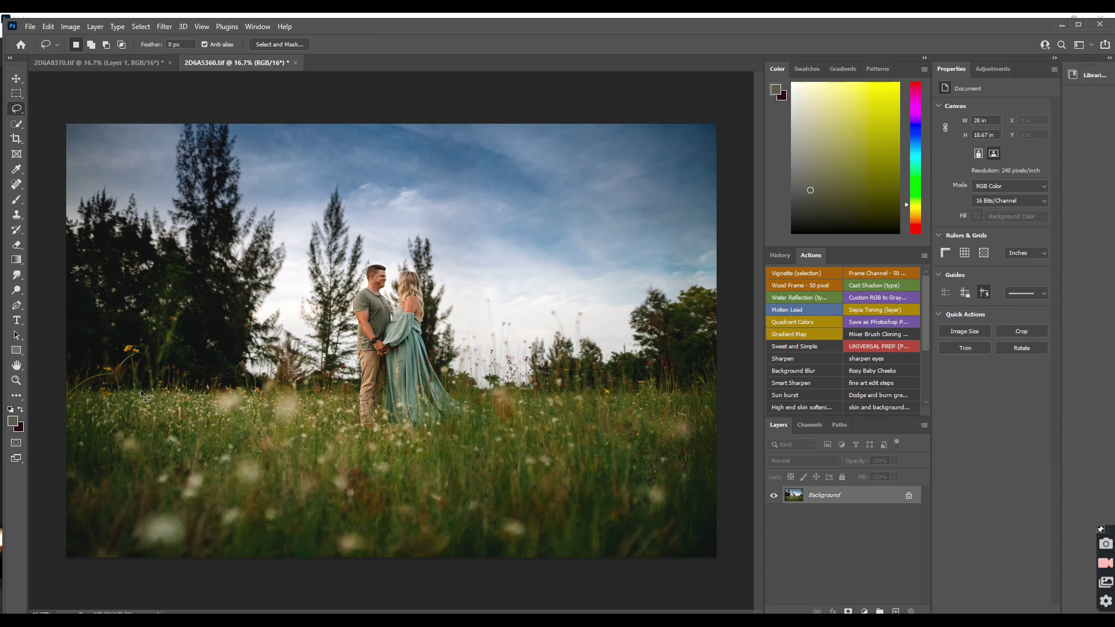
Step: Clone yellow flowers along the base of the large trees at left using a 250 px Clone Stamp
{"action": "left_click", "coordinate": [18, 217]}
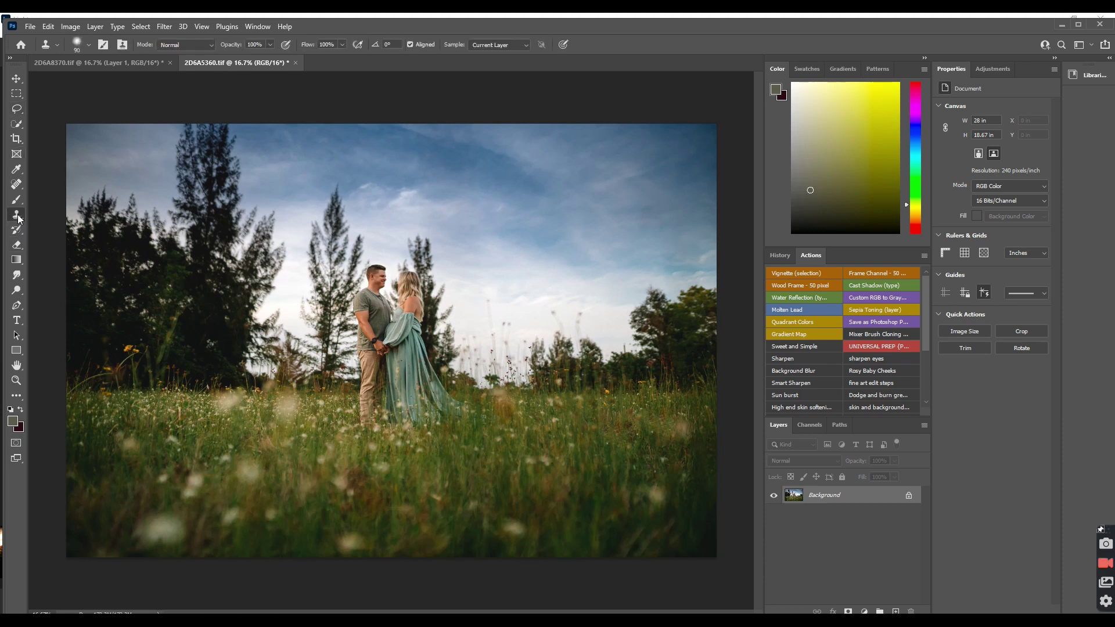
{"action": "key", "text": "bracketright"}
{"action": "key", "text": "bracketright"}
{"action": "key", "text": "bracketright"}
{"action": "key", "text": "bracketright"}
{"action": "key", "text": "bracketright"}
{"action": "key", "text": "bracketright"}
{"action": "left_click_drag", "start_coordinate": [115, 357], "coordinate": [83, 371]}
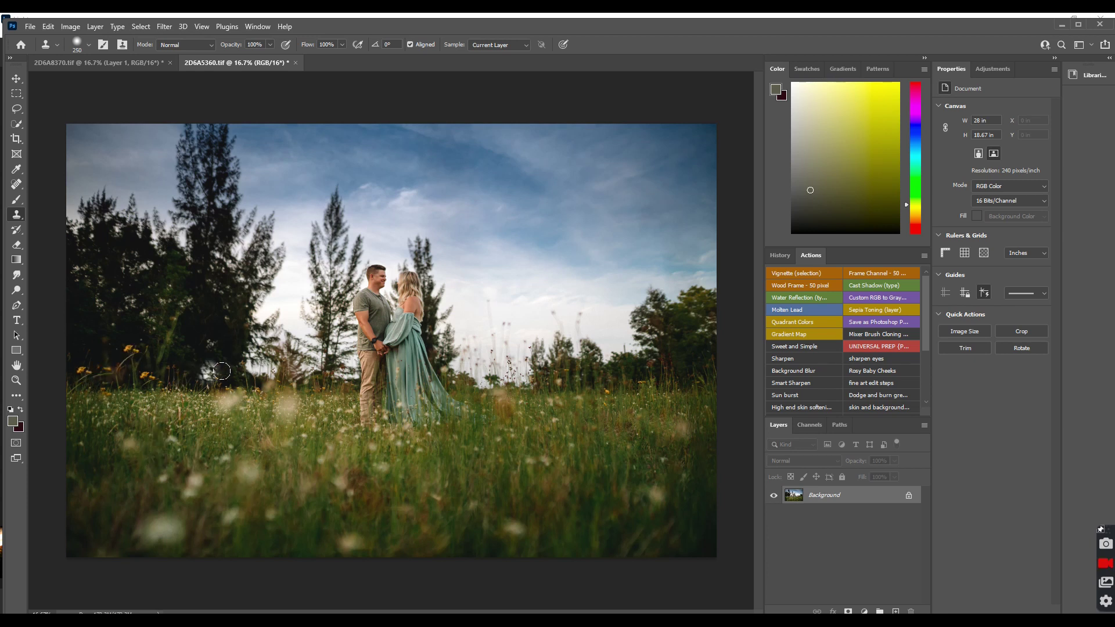
{"action": "left_click", "coordinate": [146, 378]}
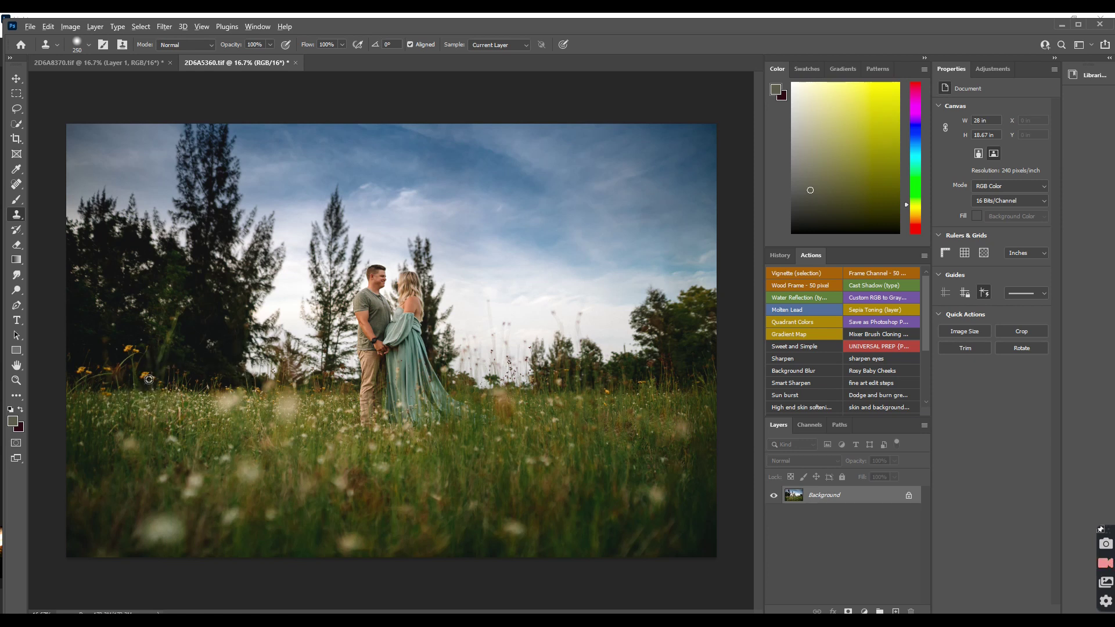
{"action": "left_click", "coordinate": [190, 392]}
{"action": "left_click", "coordinate": [195, 384]}
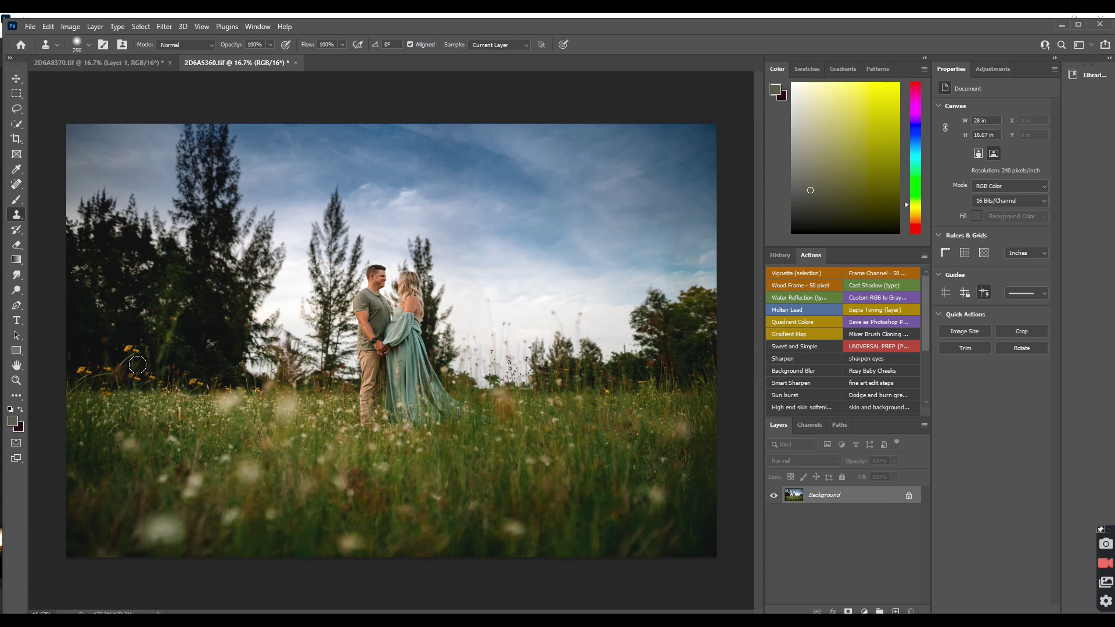
Step: Clone another yellow flower just above the row at the trees' base, undoing the misplaced stamps
{"action": "left_click", "coordinate": [129, 346]}
{"action": "key", "text": "ctrl+z"}
{"action": "left_click", "coordinate": [169, 343]}
{"action": "key", "text": "ctrl+z"}
{"action": "left_click", "coordinate": [169, 360]}
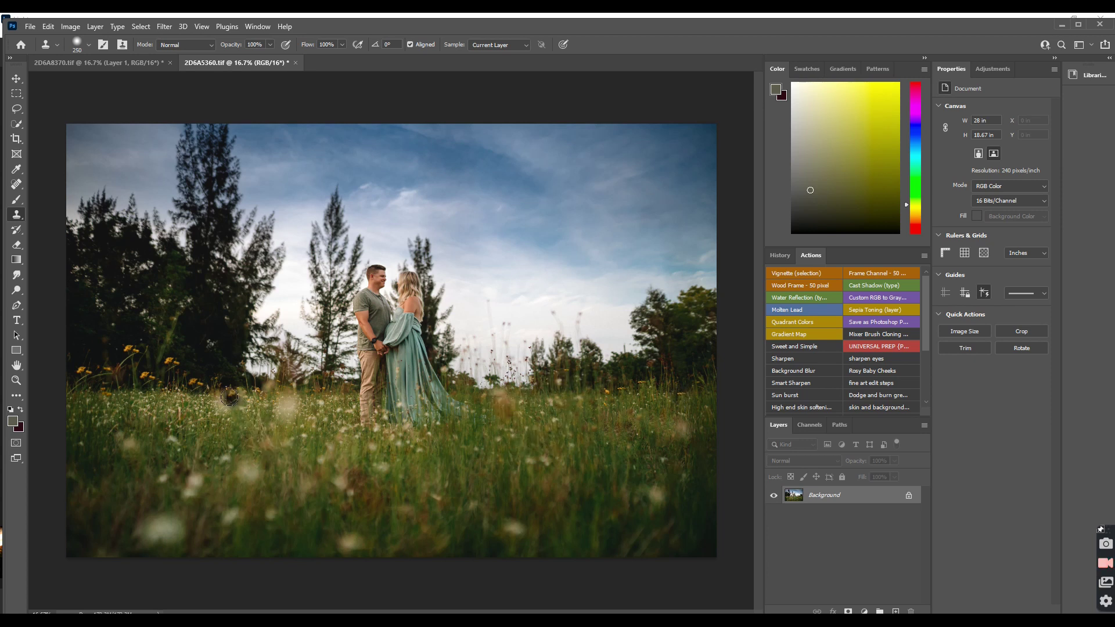
Step: Clone soft, out-of-focus white flowers and grass into the foreground field using a 400 px Clone Stamp
{"action": "key", "text": "bracketright"}
{"action": "key", "text": "bracketright"}
{"action": "key", "text": "bracketright"}
{"action": "key", "text": "bracketright"}
{"action": "left_click", "coordinate": [128, 440], "text": "alt"}
{"action": "left_click", "coordinate": [128, 480]}
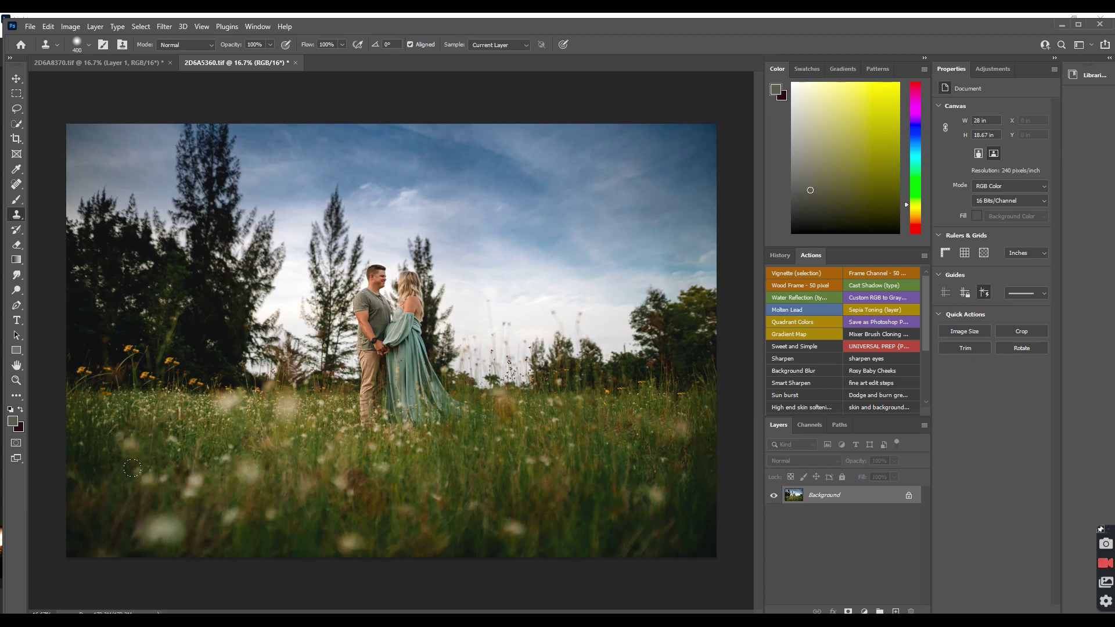
{"action": "left_click", "coordinate": [100, 468]}
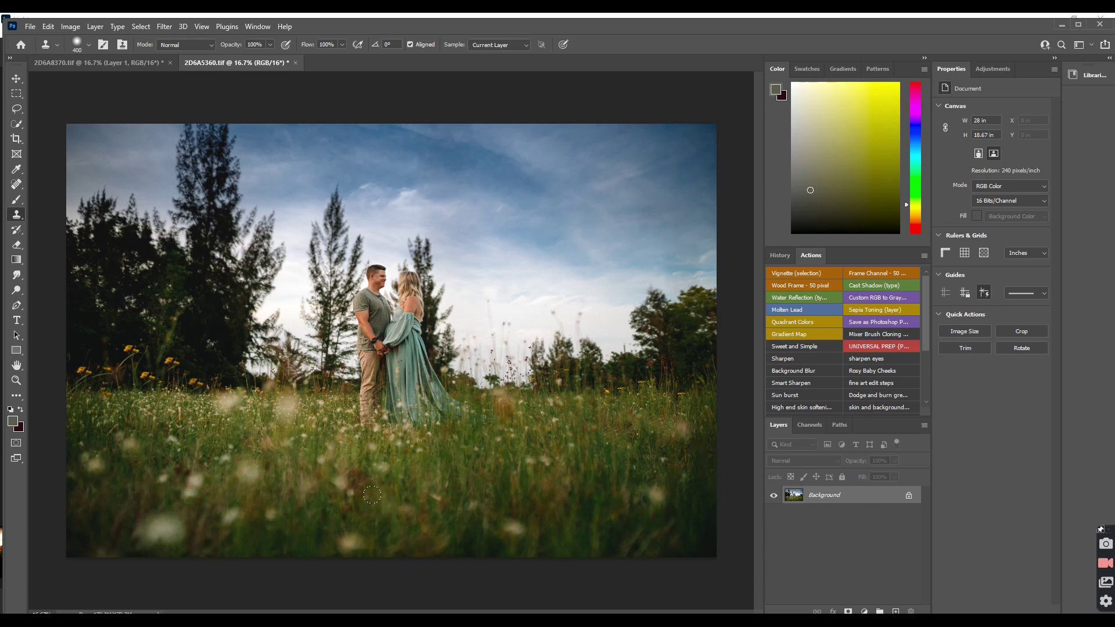
{"action": "left_click", "coordinate": [659, 477]}
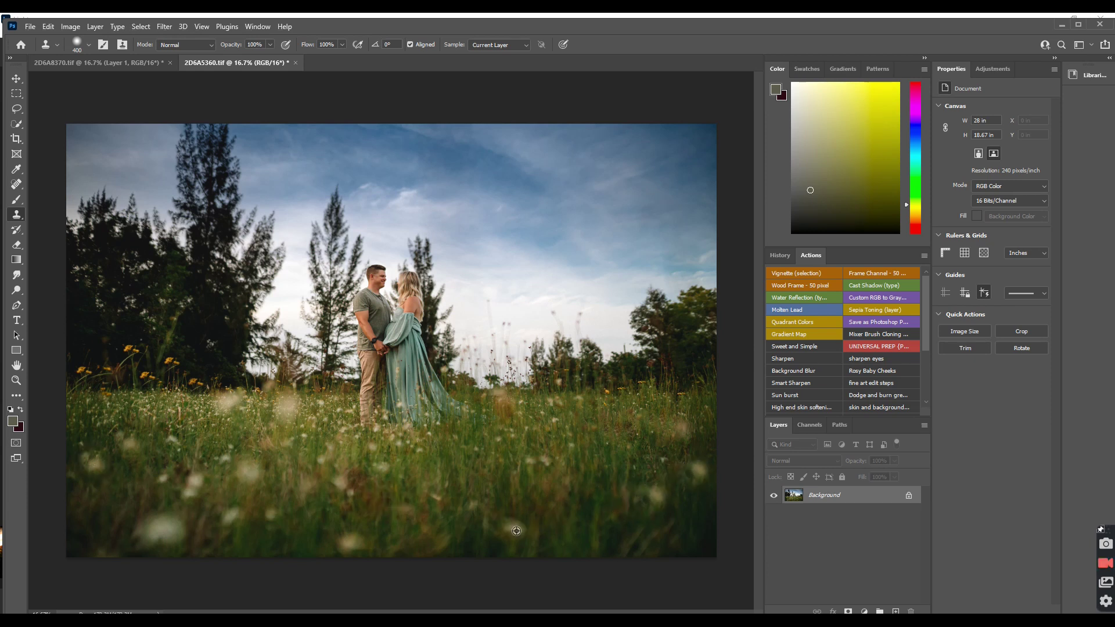
{"action": "left_click", "coordinate": [571, 487]}
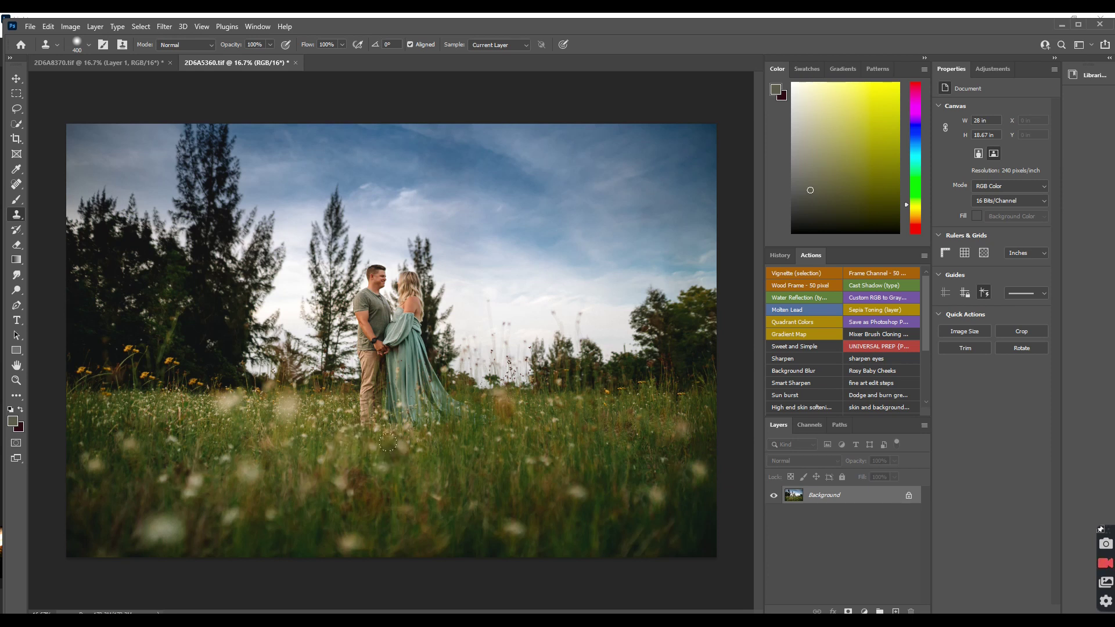
Step: Run the Sun burst action and reposition its radial gradient glow over the sky and trees at the photo's upper left
{"action": "left_click", "coordinate": [793, 398]}
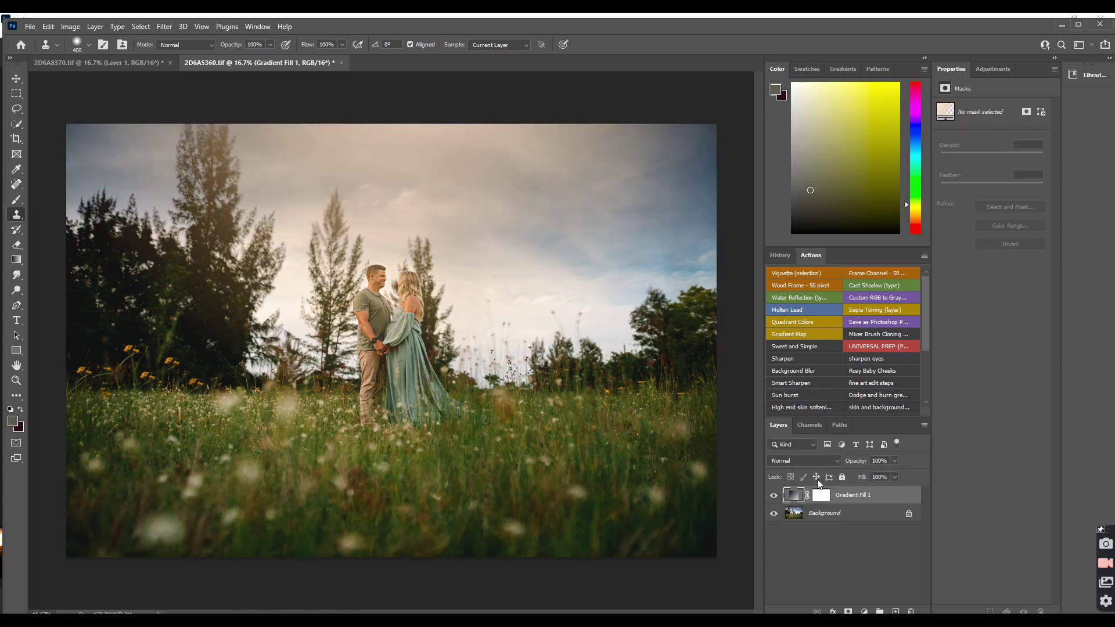
{"action": "double_click", "coordinate": [793, 495]}
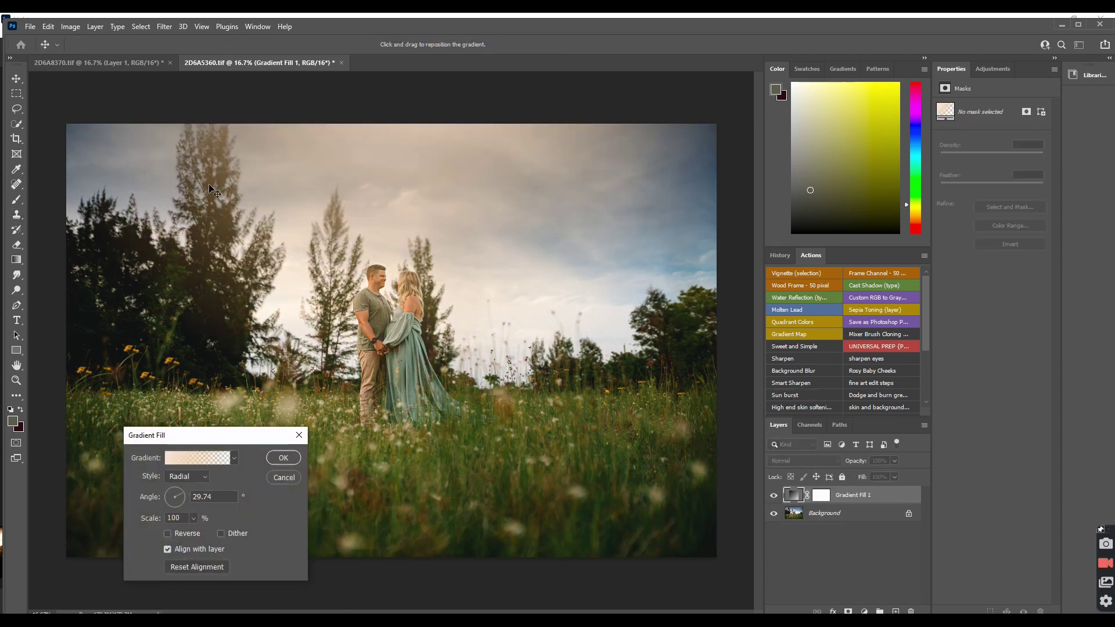
{"action": "mouse_move", "coordinate": [212, 189]}
{"action": "left_mouse_down"}
{"action": "mouse_move", "coordinate": [173, 190]}
{"action": "mouse_move", "coordinate": [200, 232]}
{"action": "mouse_move", "coordinate": [225, 187]}
{"action": "left_mouse_up"}
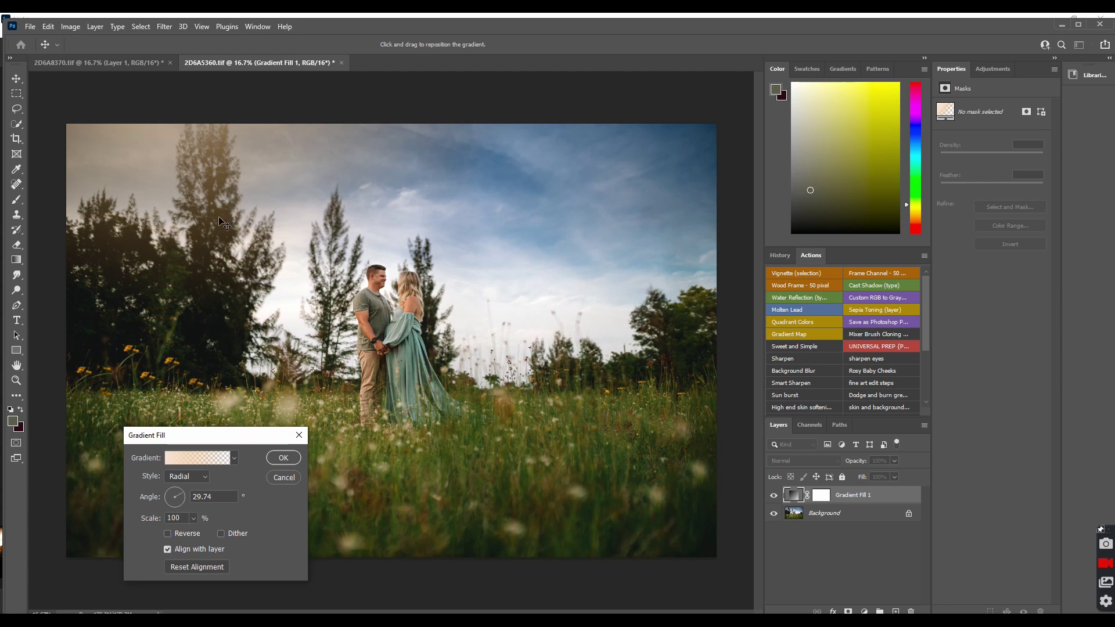
{"action": "left_click", "coordinate": [289, 461]}
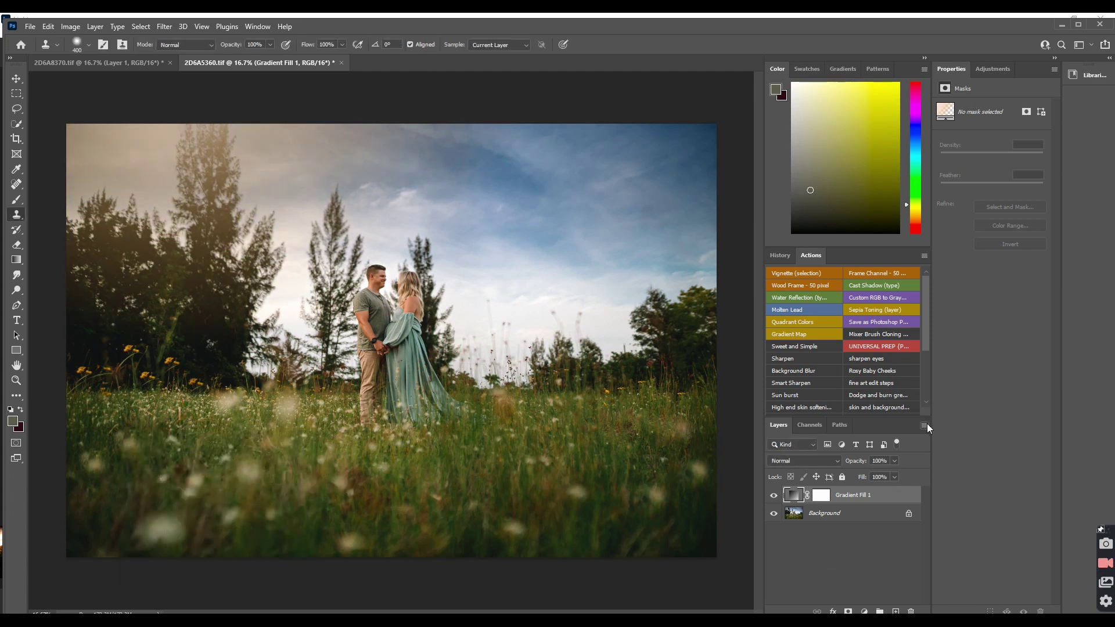
Step: Set the sun glow gradient's angle to 53.05° and shift the glow lower over the large trees at left
{"action": "double_click", "coordinate": [793, 495]}
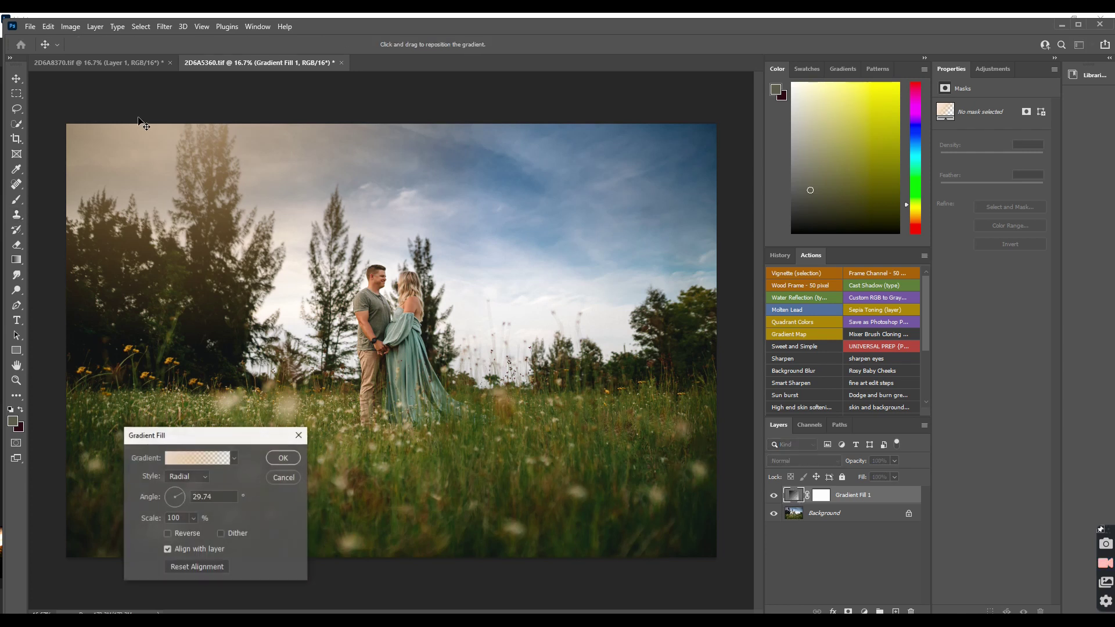
{"action": "left_click_drag", "start_coordinate": [221, 201], "coordinate": [157, 242]}
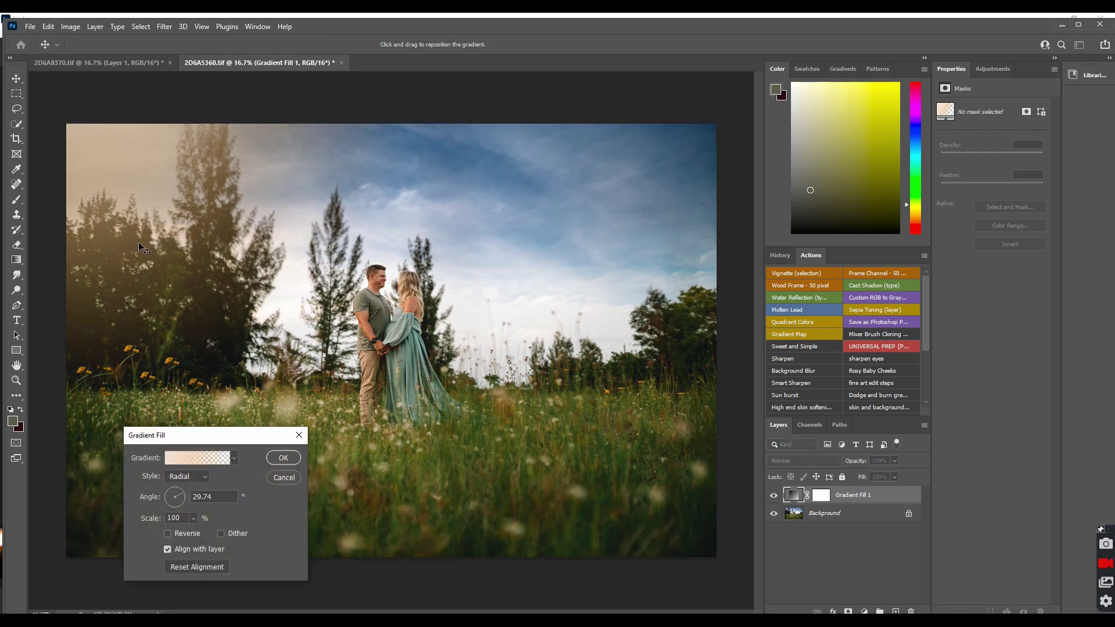
{"action": "left_click", "coordinate": [178, 494]}
{"action": "left_click_drag", "start_coordinate": [110, 150], "coordinate": [144, 236]}
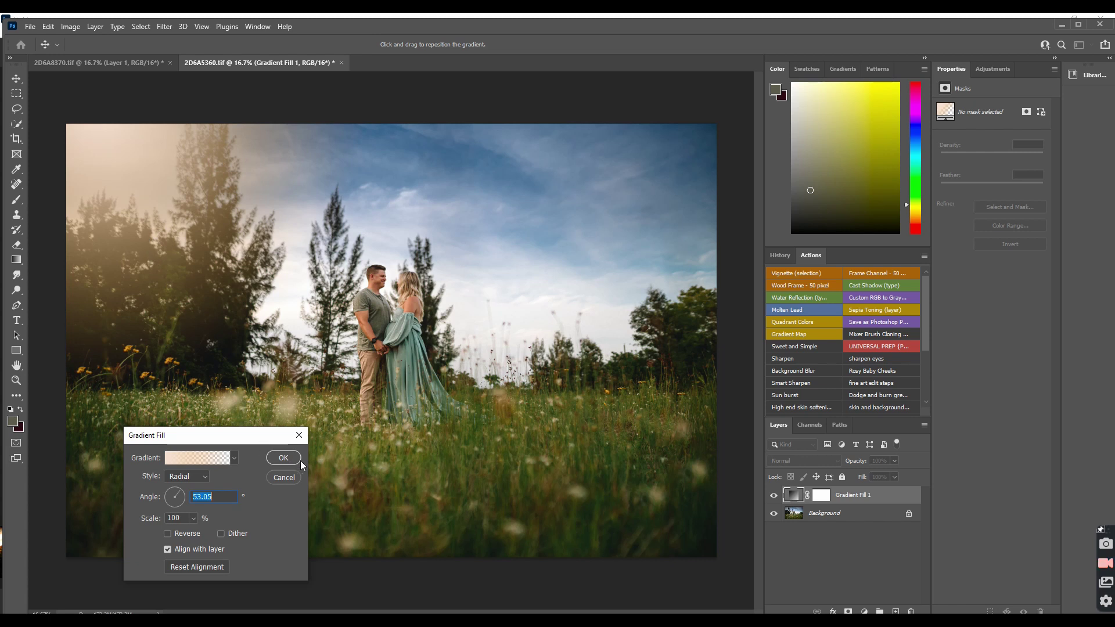
{"action": "left_click", "coordinate": [283, 457]}
{"action": "key", "text": "s"}
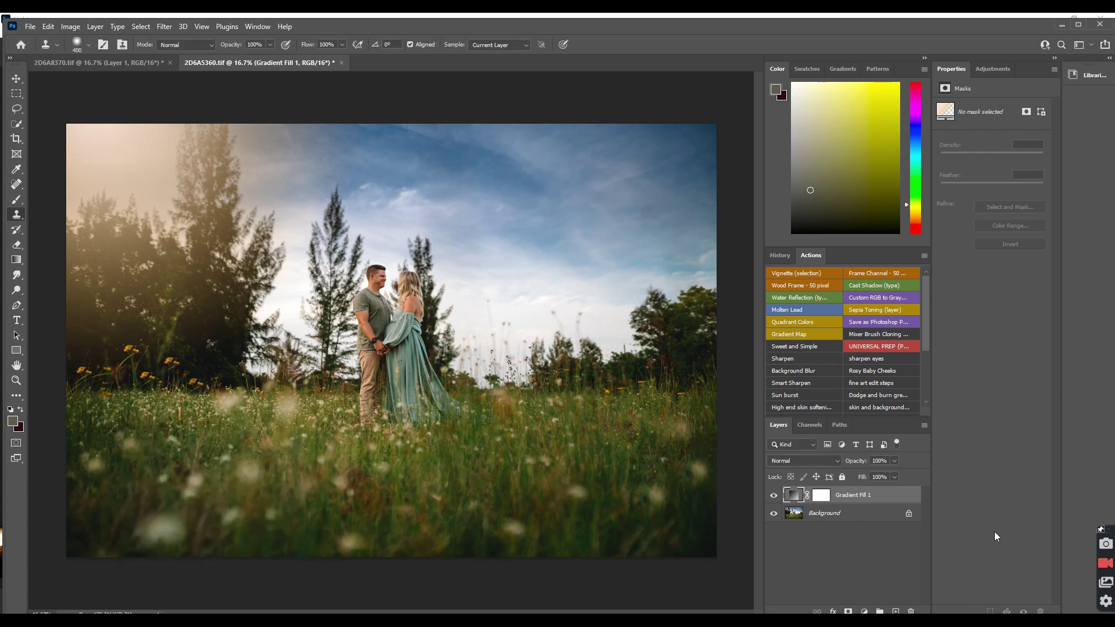
Step: Lower the gradient fill layer's opacity to 71% and flatten the image
{"action": "left_click", "coordinate": [894, 460]}
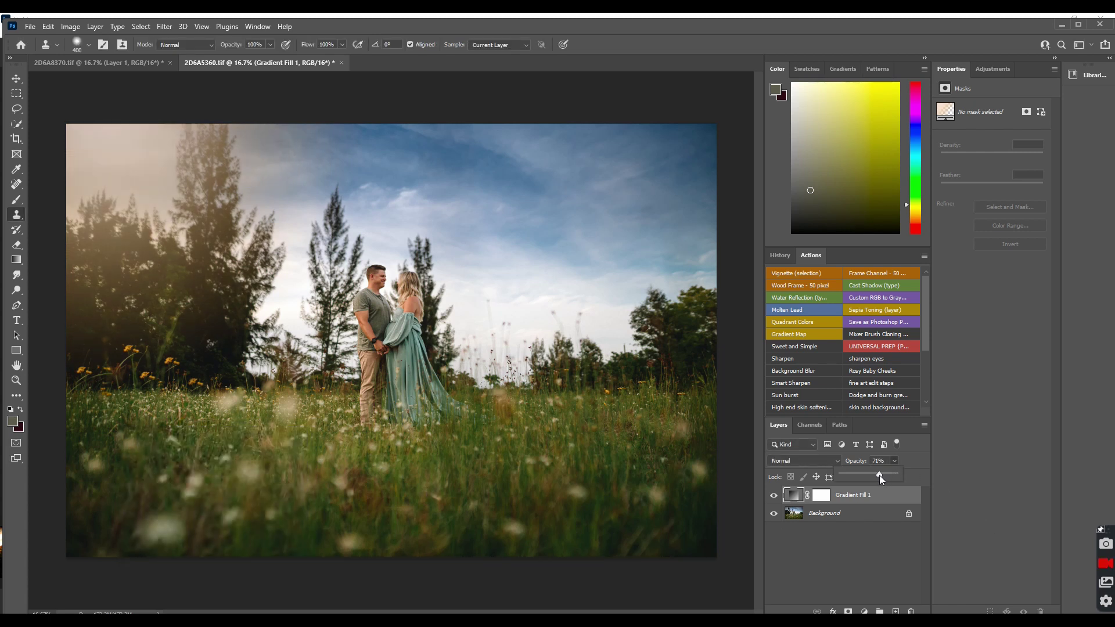
{"action": "left_click", "coordinate": [923, 426]}
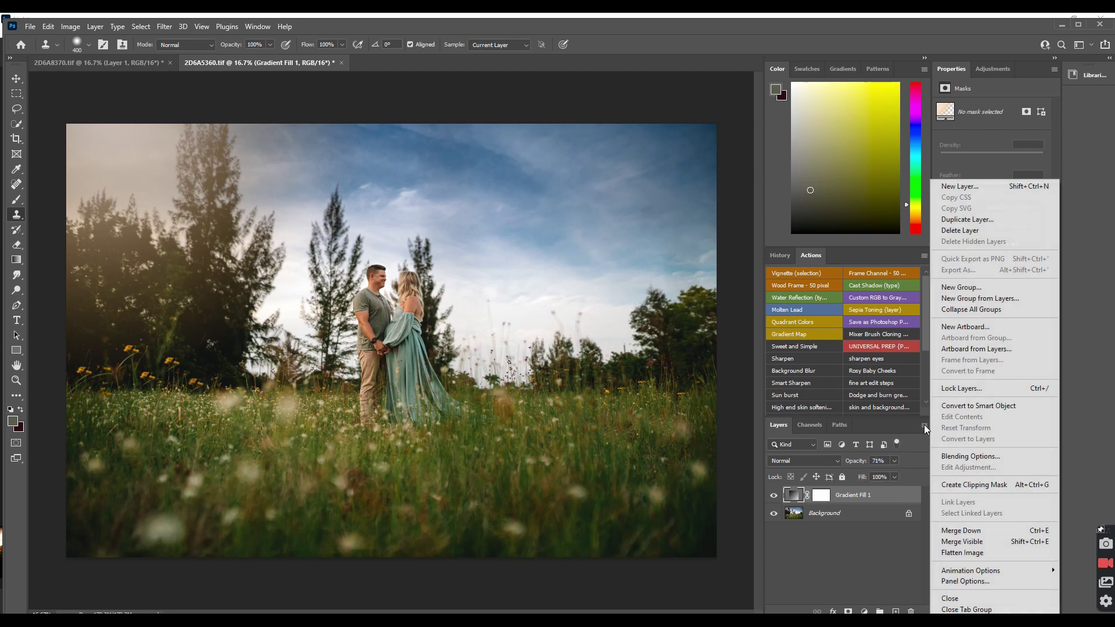
{"action": "left_click", "coordinate": [962, 553]}
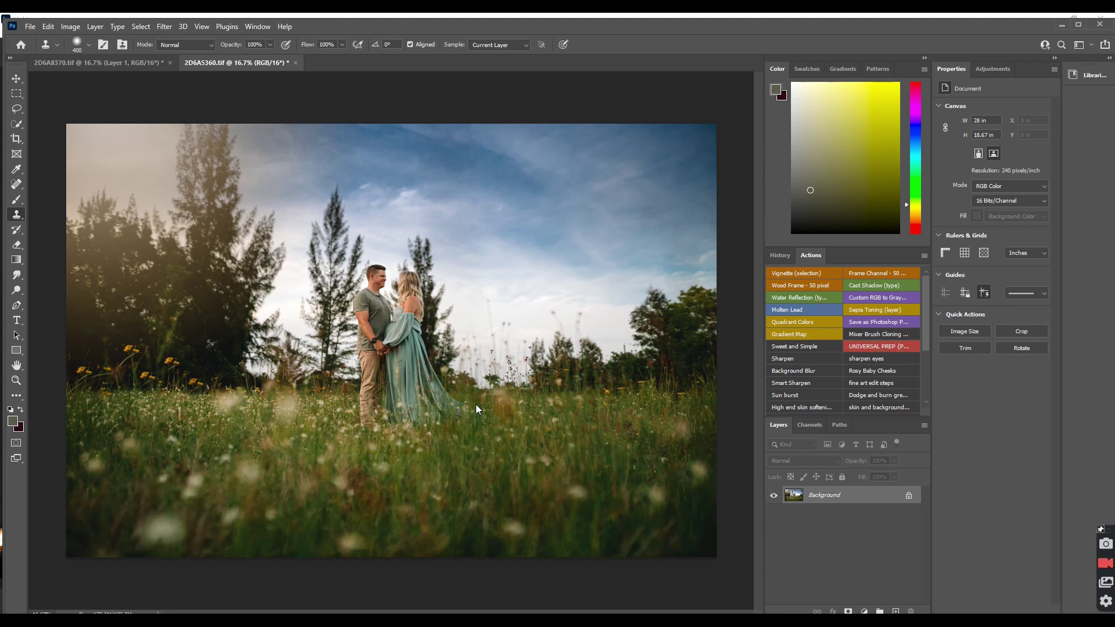
{"action": "key", "text": "F2"}
{"action": "key", "text": "ctrl+j"}
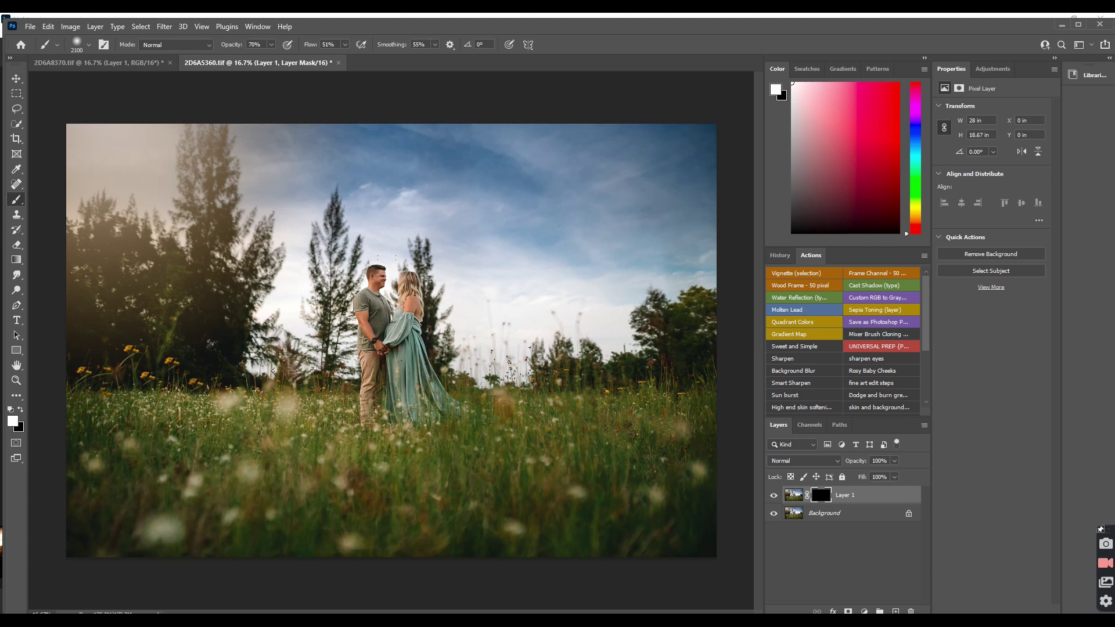
{"action": "left_click_drag", "start_coordinate": [894, 496], "coordinate": [911, 611]}
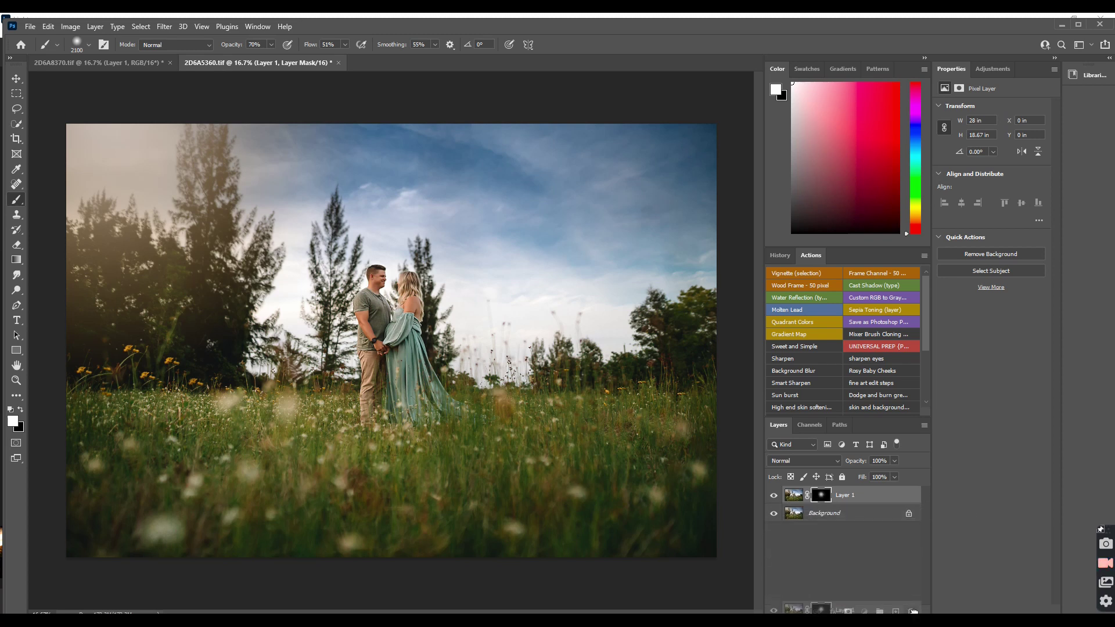
Step: Run the Smart Sharpen action and set the resulting layer to 55% opacity with a black layer mask
{"action": "left_click", "coordinate": [791, 384]}
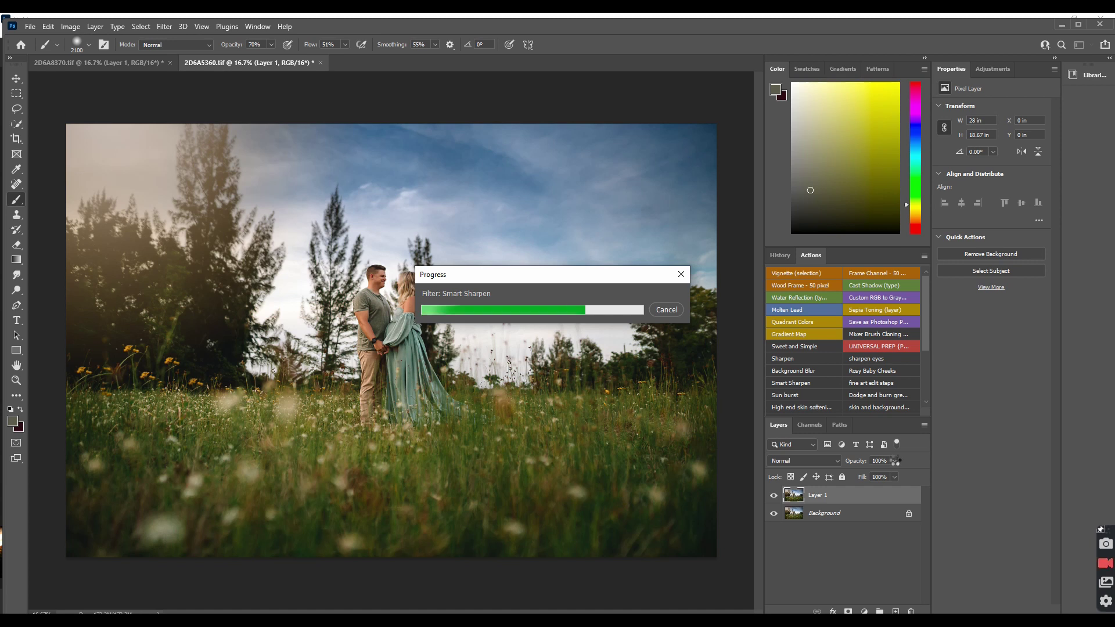
{"action": "left_click_drag", "start_coordinate": [894, 461], "coordinate": [872, 483]}
{"action": "left_click", "coordinate": [820, 476]}
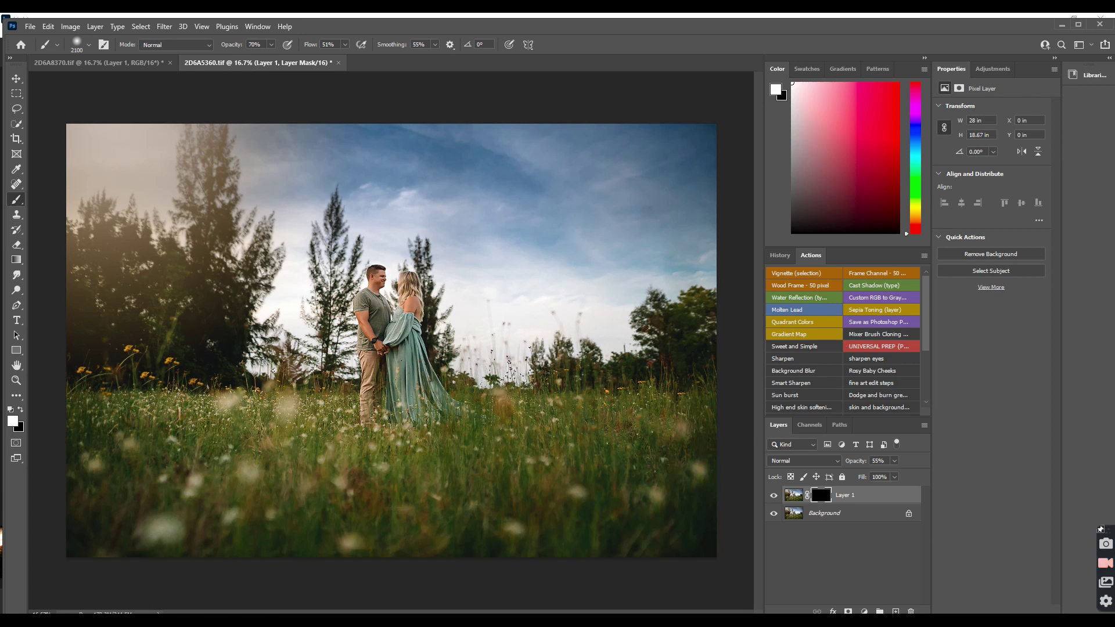
Step: Flatten and save the retouched photo, close it and return to Lightroom
{"action": "left_click", "coordinate": [924, 425]}
{"action": "left_click", "coordinate": [964, 552]}
{"action": "key", "text": "ctrl+s"}
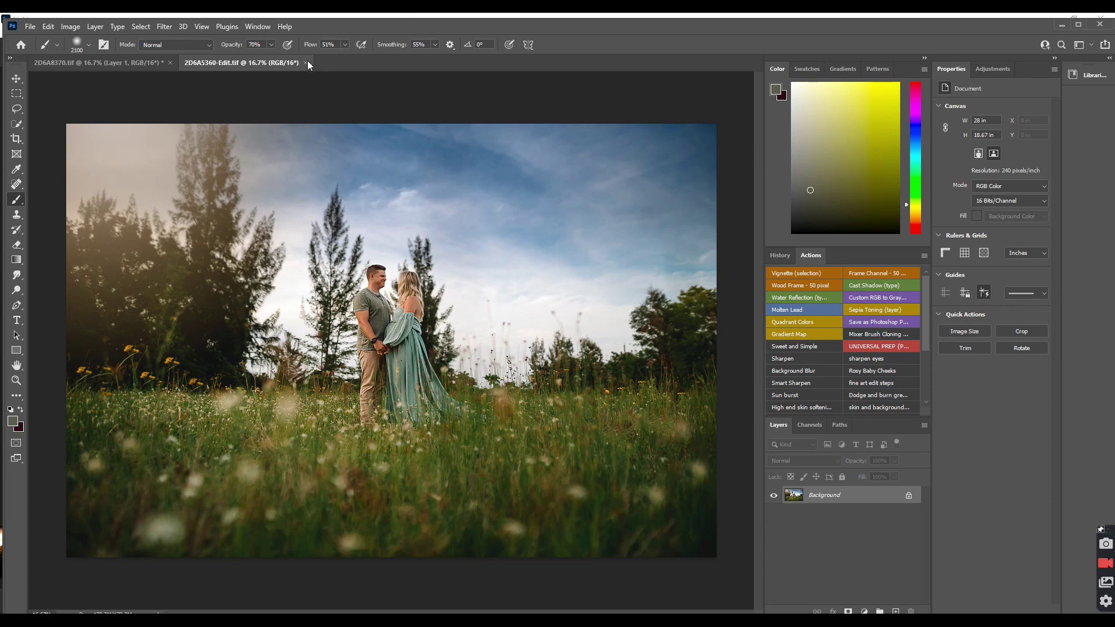
{"action": "key", "text": "ctrl+w"}
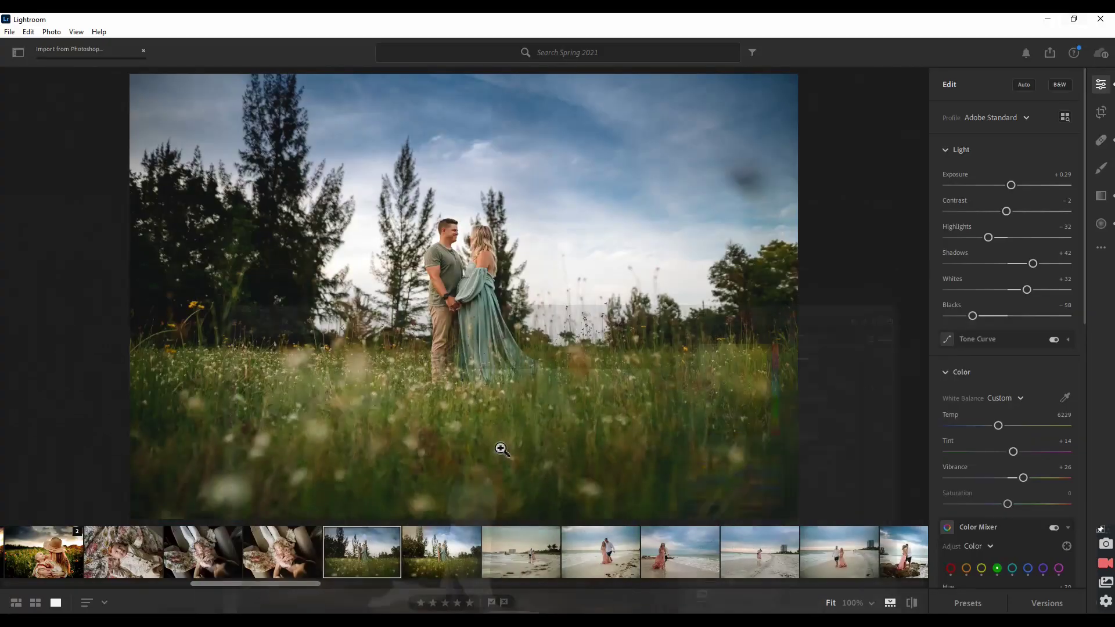
{"action": "left_click", "coordinate": [1062, 26]}
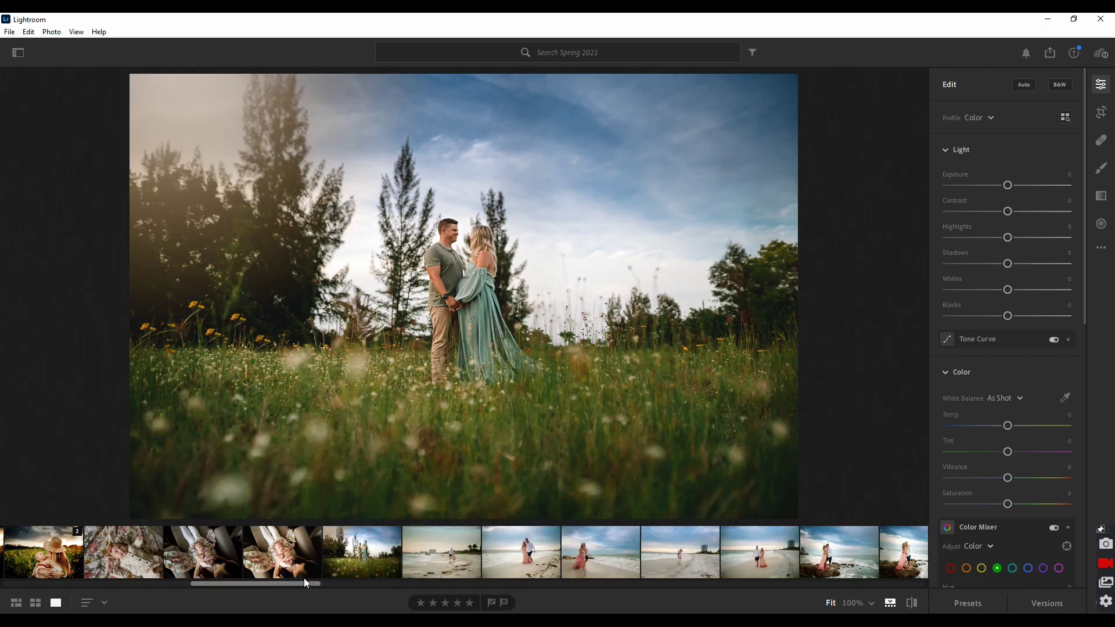
Step: Locate the retouched photo in the filmstrip and stack it with its original
{"action": "mouse_move", "coordinate": [306, 584]}
{"action": "left_mouse_down"}
{"action": "mouse_move", "coordinate": [353, 587]}
{"action": "mouse_move", "coordinate": [321, 588]}
{"action": "left_mouse_up"}
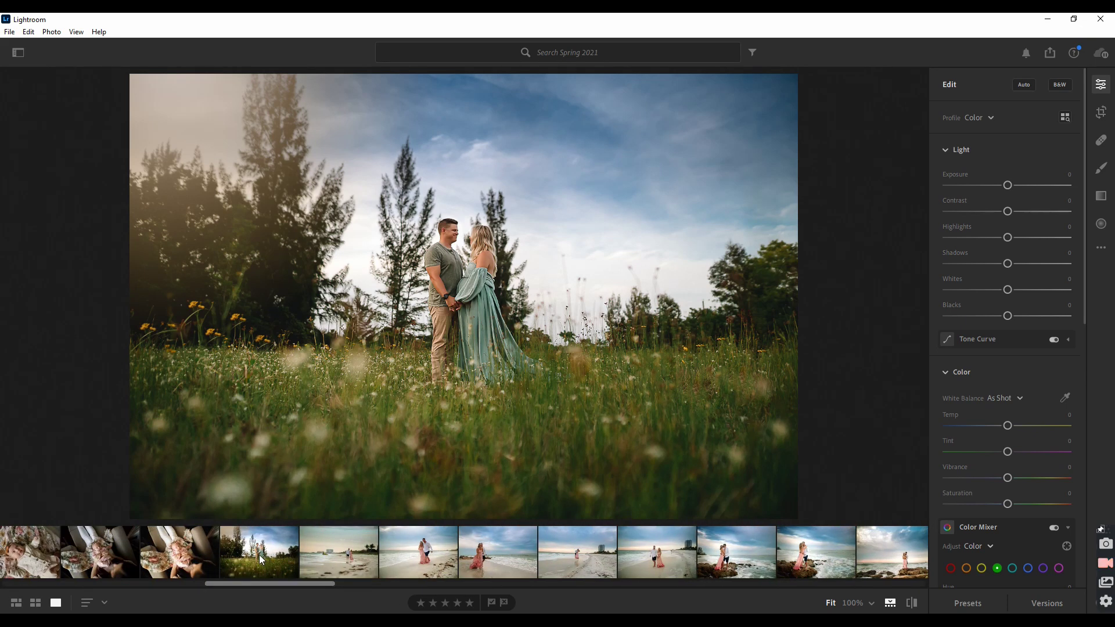
{"action": "left_click_drag", "start_coordinate": [245, 588], "coordinate": [849, 590]}
{"action": "left_click_drag", "start_coordinate": [898, 560], "coordinate": [244, 550]}
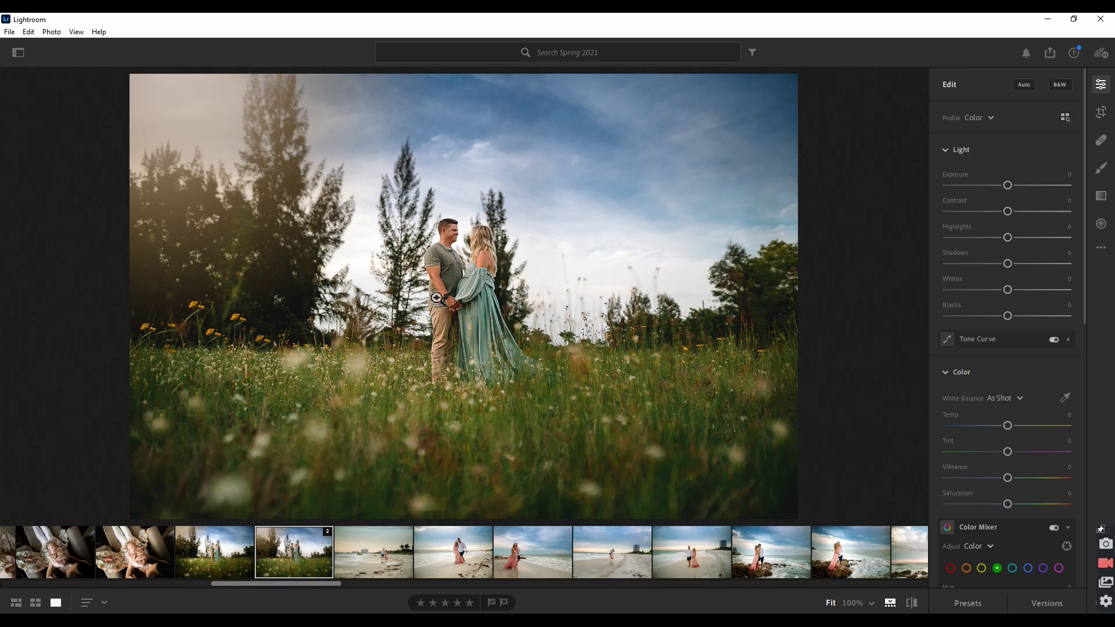
Step: Expand the photo stack and compare the original before and after its Lightroom edits with the Photoshop version
{"action": "left_click", "coordinate": [327, 532]}
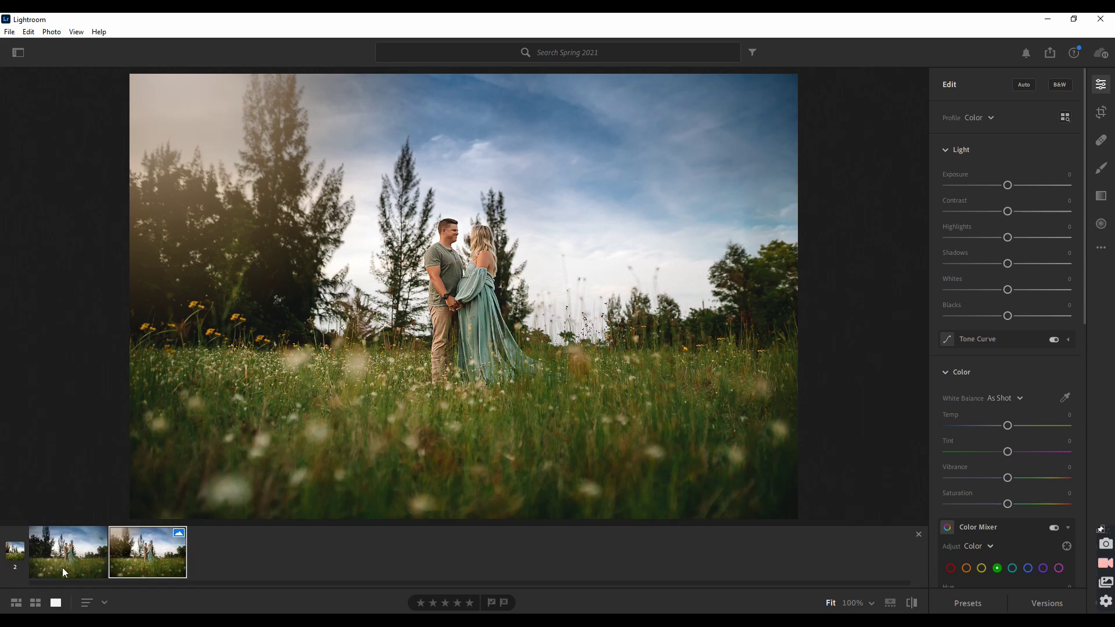
{"action": "left_click", "coordinate": [62, 568]}
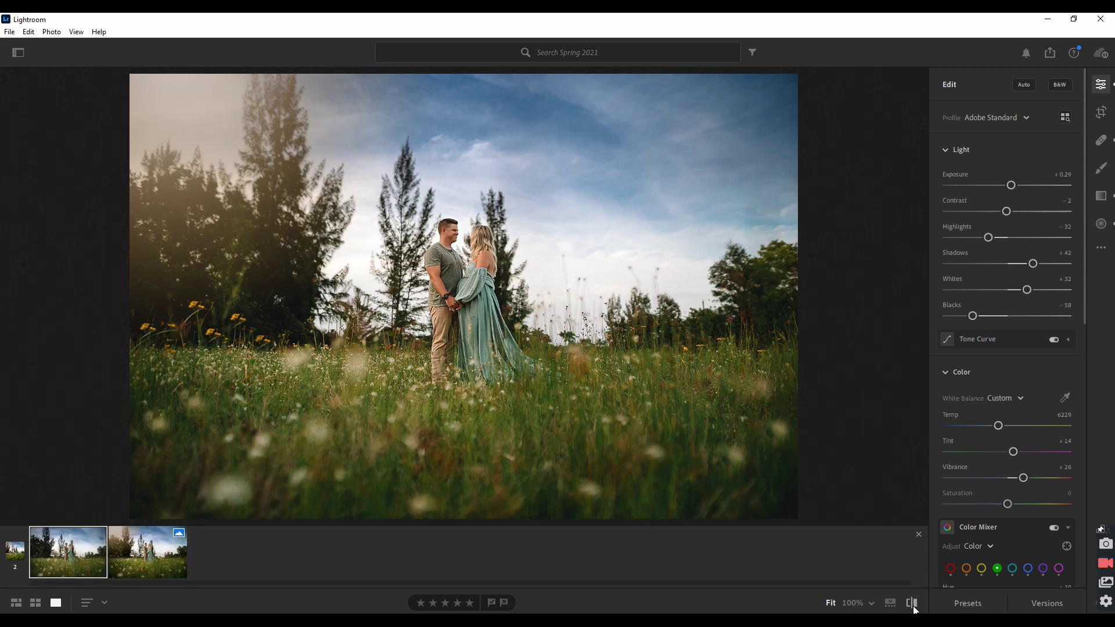
{"action": "left_click", "coordinate": [912, 604]}
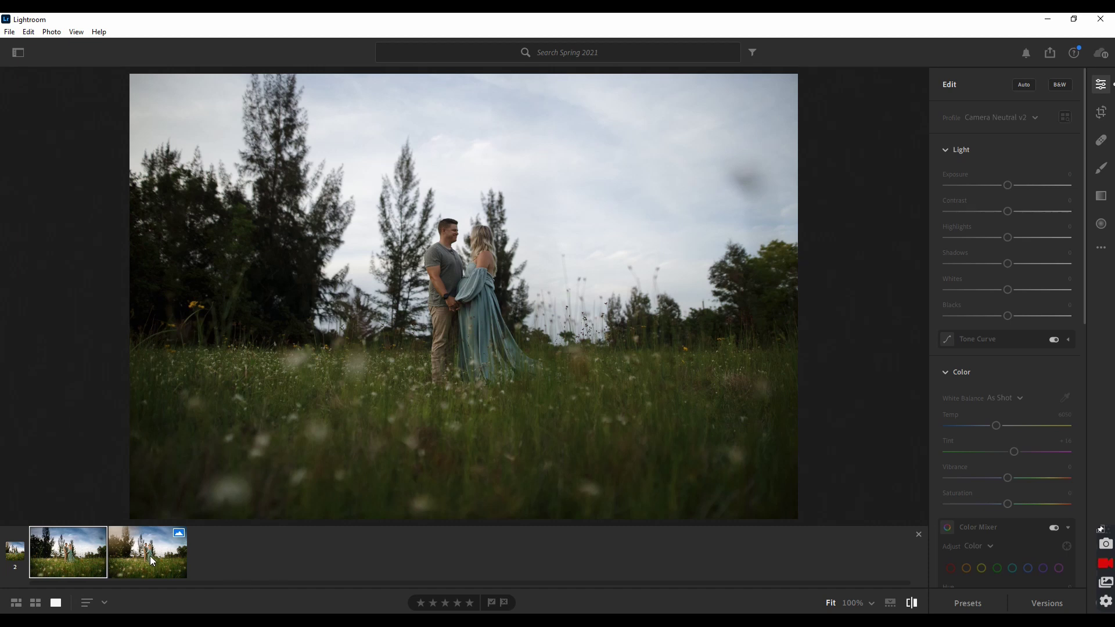
{"action": "key", "text": "backslash"}
{"action": "left_click", "coordinate": [152, 560]}
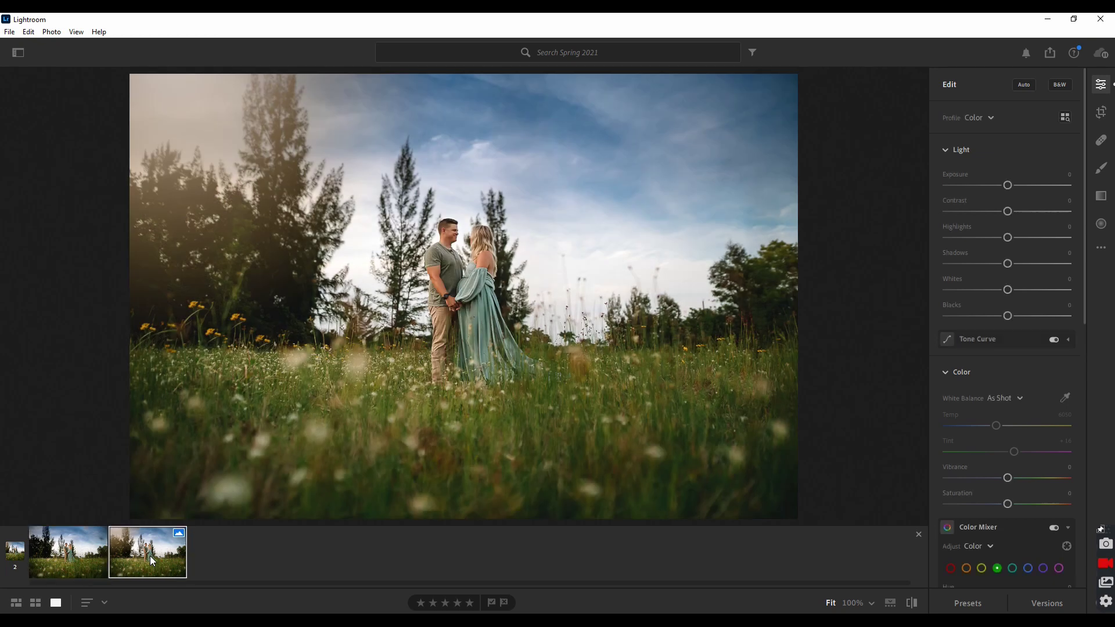